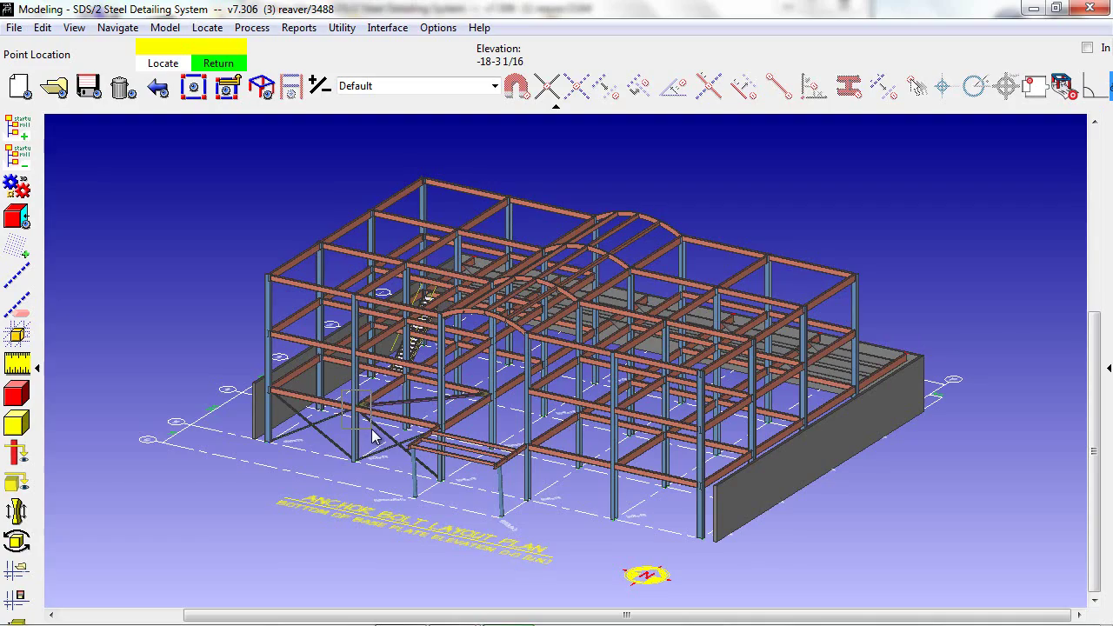
# Step: Zoom into the column joint, select the connected beam, and orbit to see the joint's other side
pyautogui.scroll(6, 372, 430)
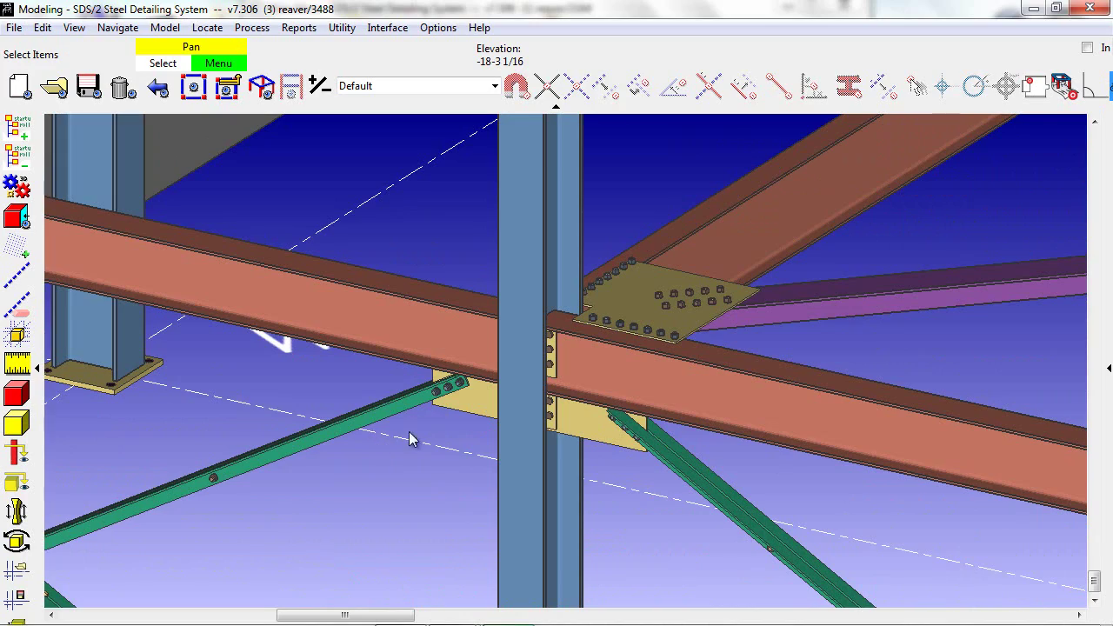
pyautogui.click(565, 367)
pyautogui.scroll(4, 564, 367)
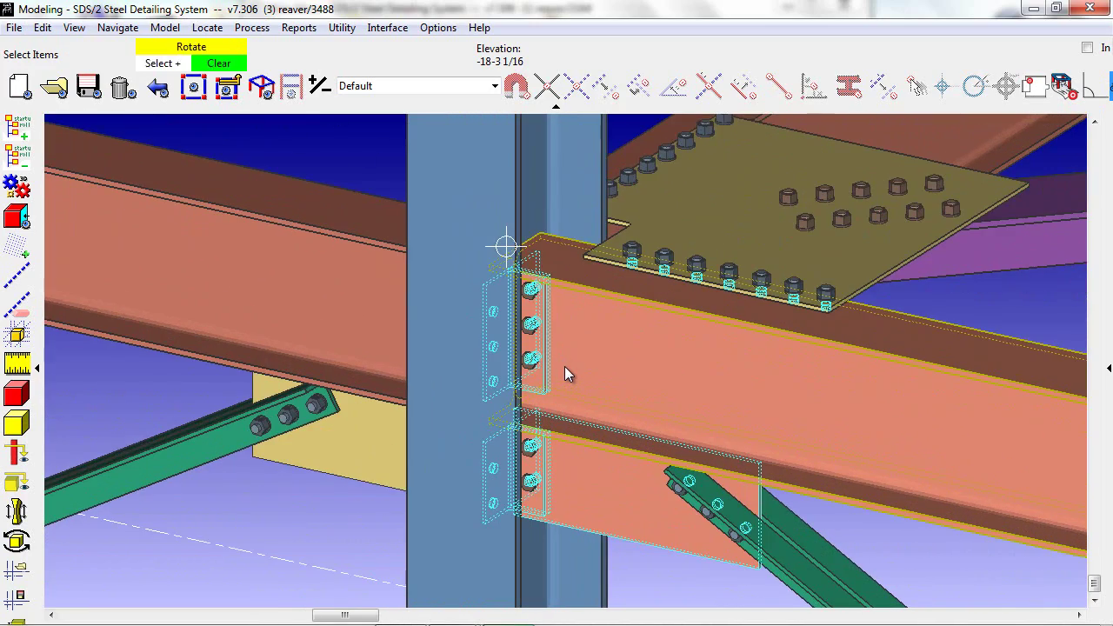
pyautogui.keyDown('shift'); pyautogui.moveTo(564, 366); pyautogui.dragTo(910, 379, button='middle'); pyautogui.keyUp('shift')
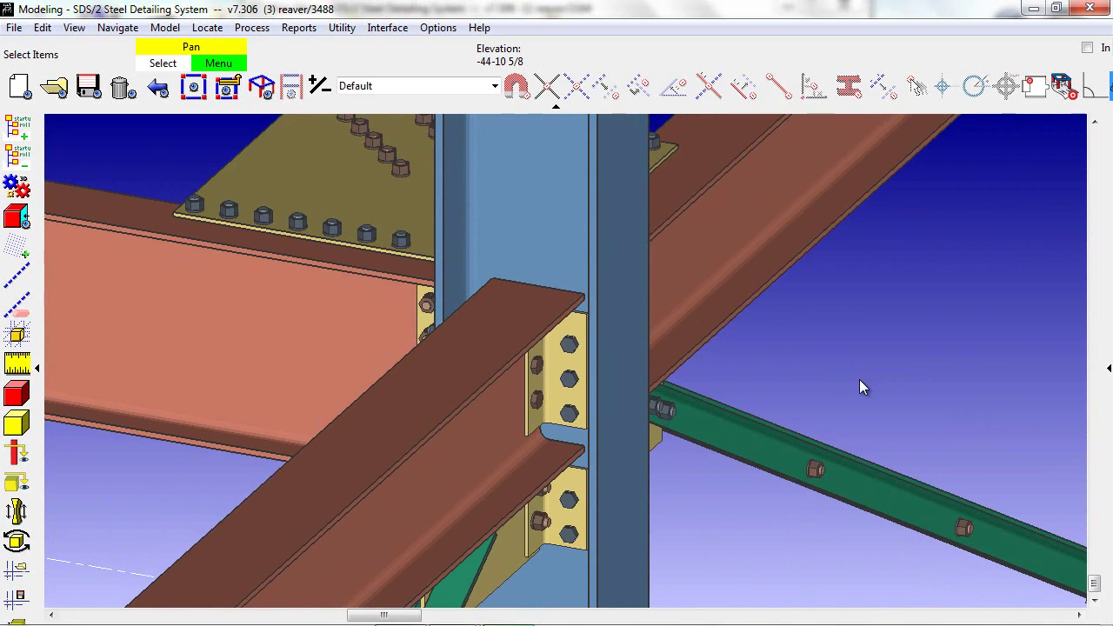
pyautogui.scroll(-3, 596, 377)
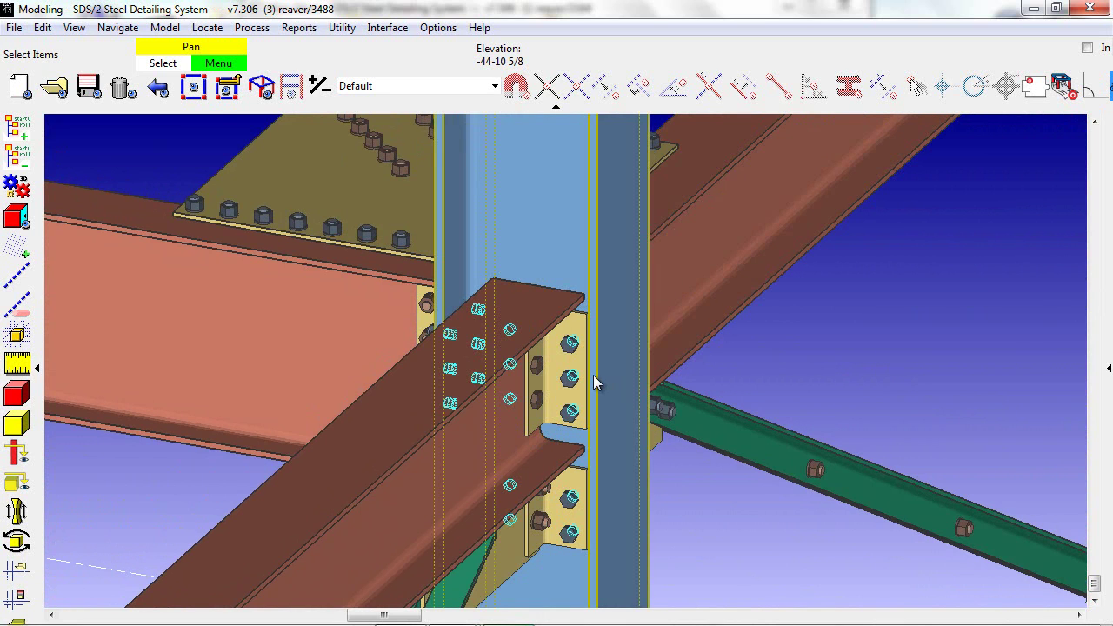
# Step: Give the diagonal beam's right end a Clip angle connection marked as a Safety connection
pyautogui.click(513, 425)
pyautogui.doubleClick(512, 417)
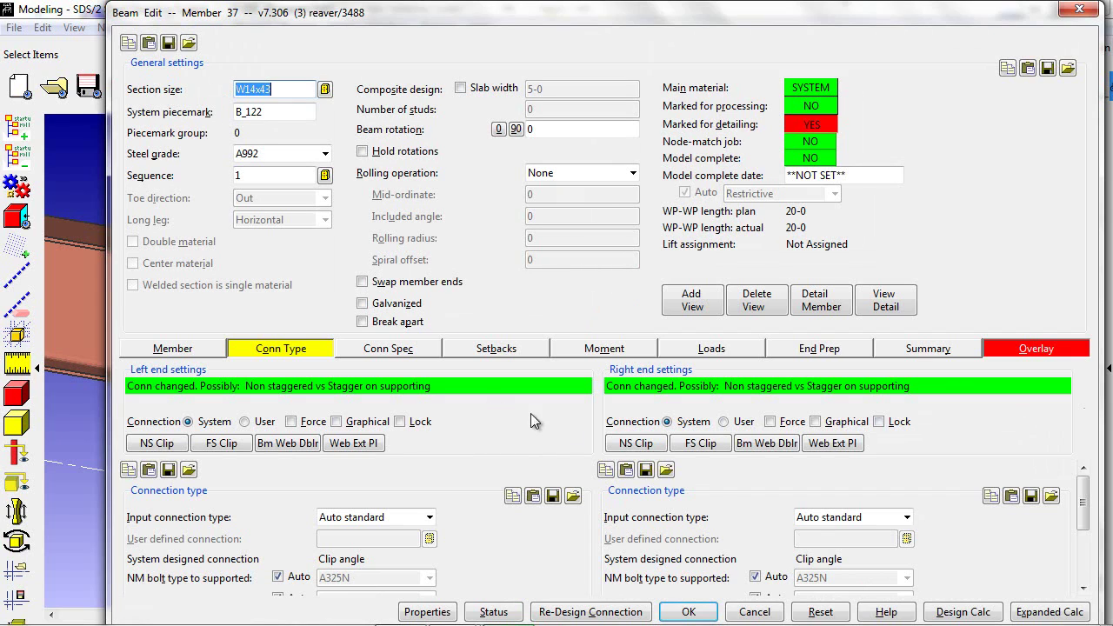
pyautogui.click(811, 519)
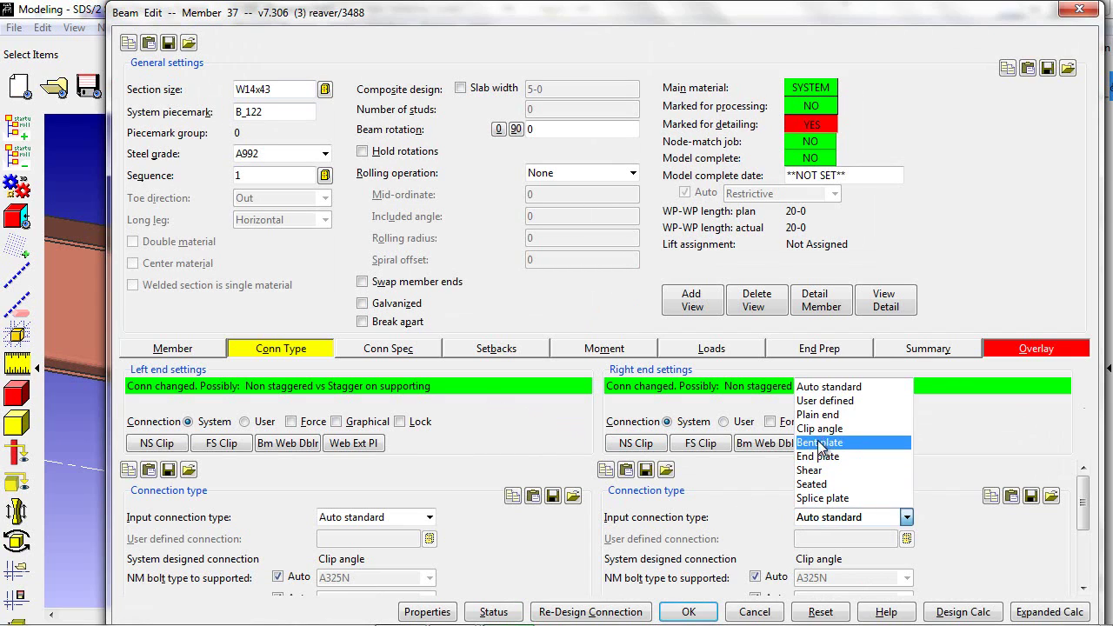
pyautogui.click(789, 432)
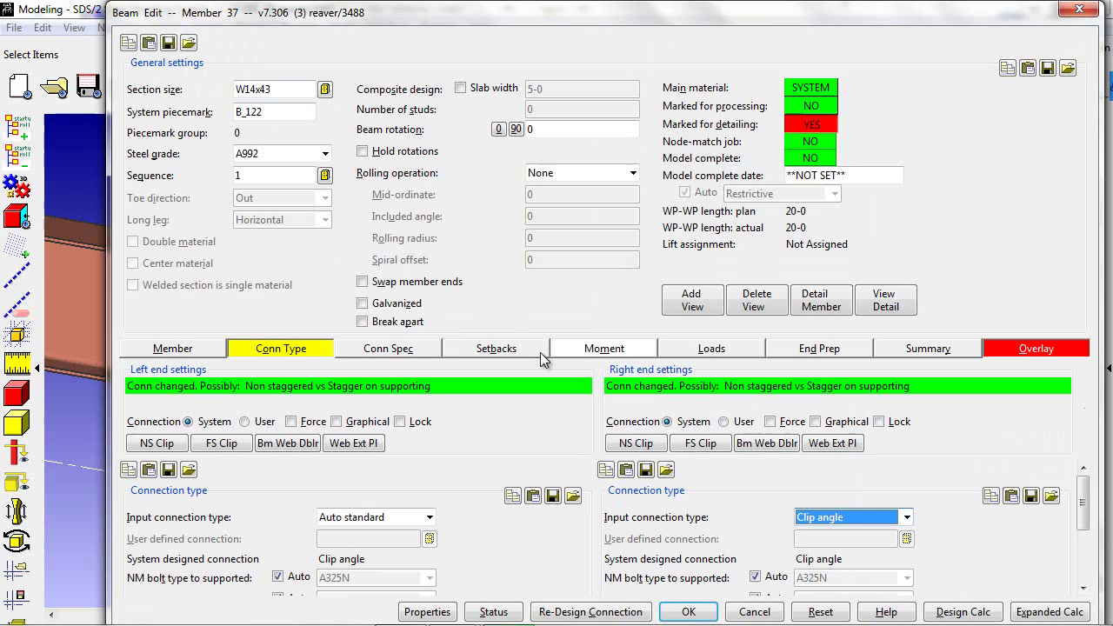
pyautogui.click(435, 347)
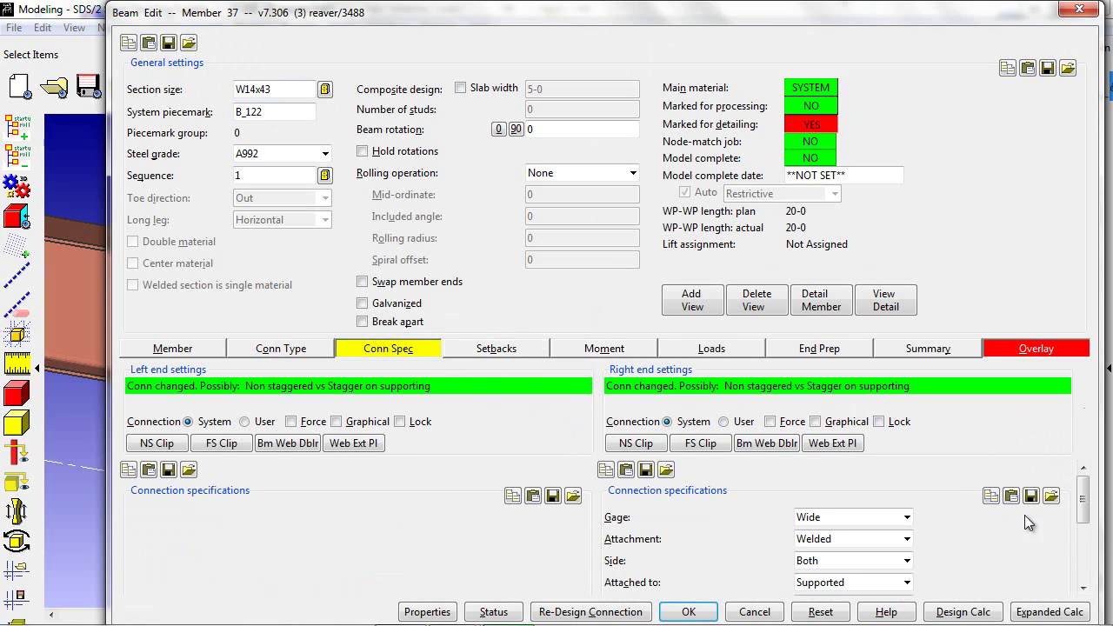
pyautogui.scroll(-3, 1081, 509)
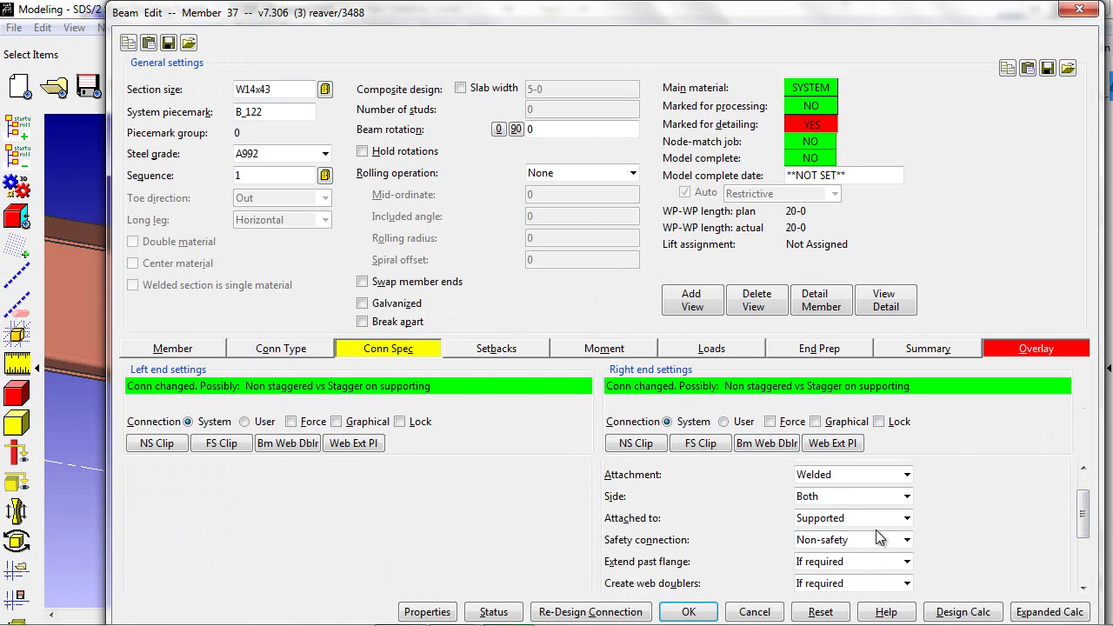
pyautogui.click(878, 541)
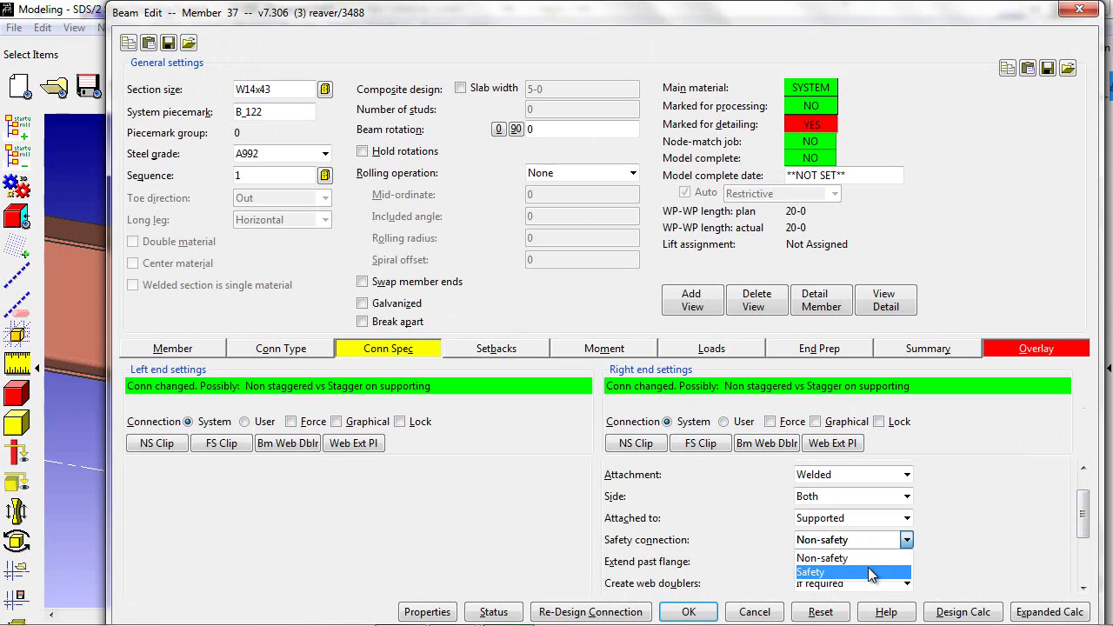
pyautogui.click(869, 569)
pyautogui.press('Return')
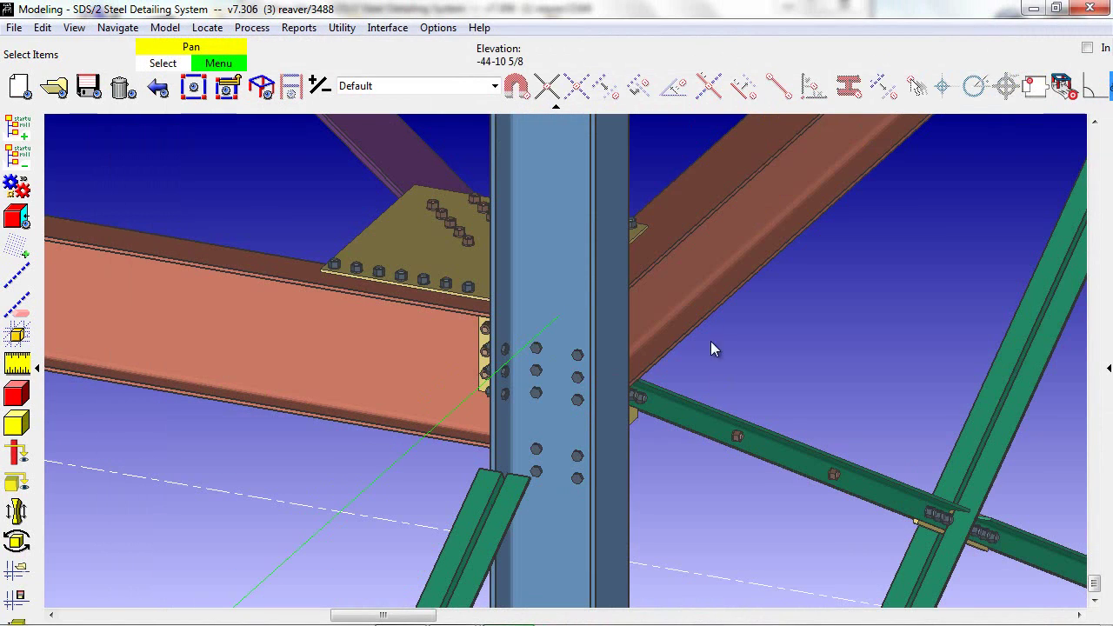
# Step: Give the other beam's left end a Clip angle connection marked as a Safety connection
pyautogui.doubleClick(707, 286)
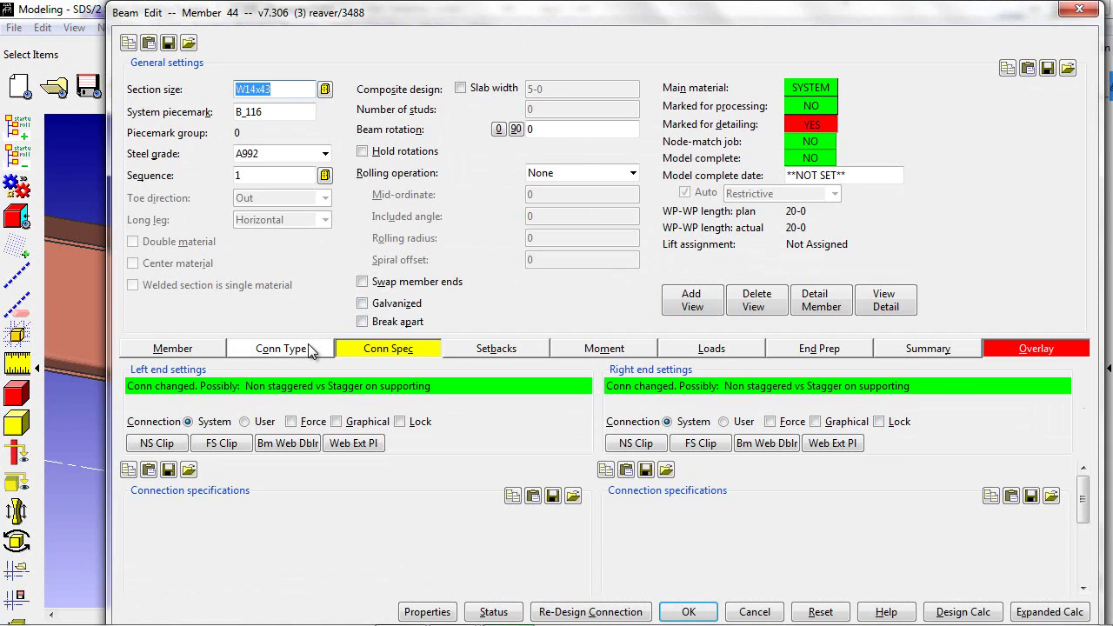
pyautogui.click(308, 346)
pyautogui.click(374, 517)
pyautogui.click(369, 432)
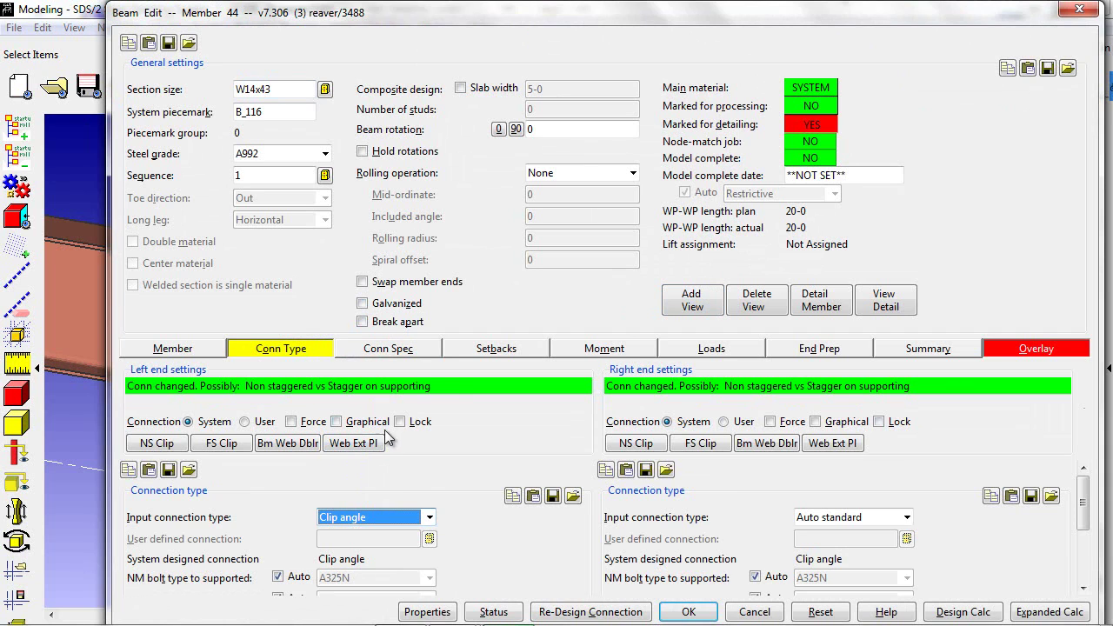
pyautogui.click(432, 348)
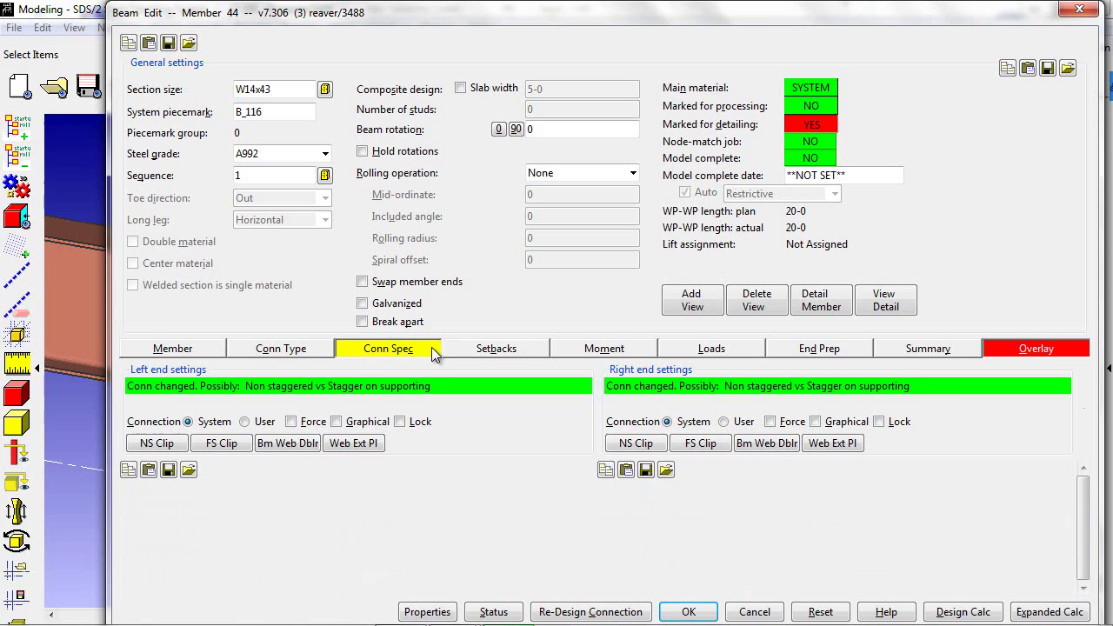
pyautogui.scroll(-1, 421, 548)
pyautogui.click(426, 548)
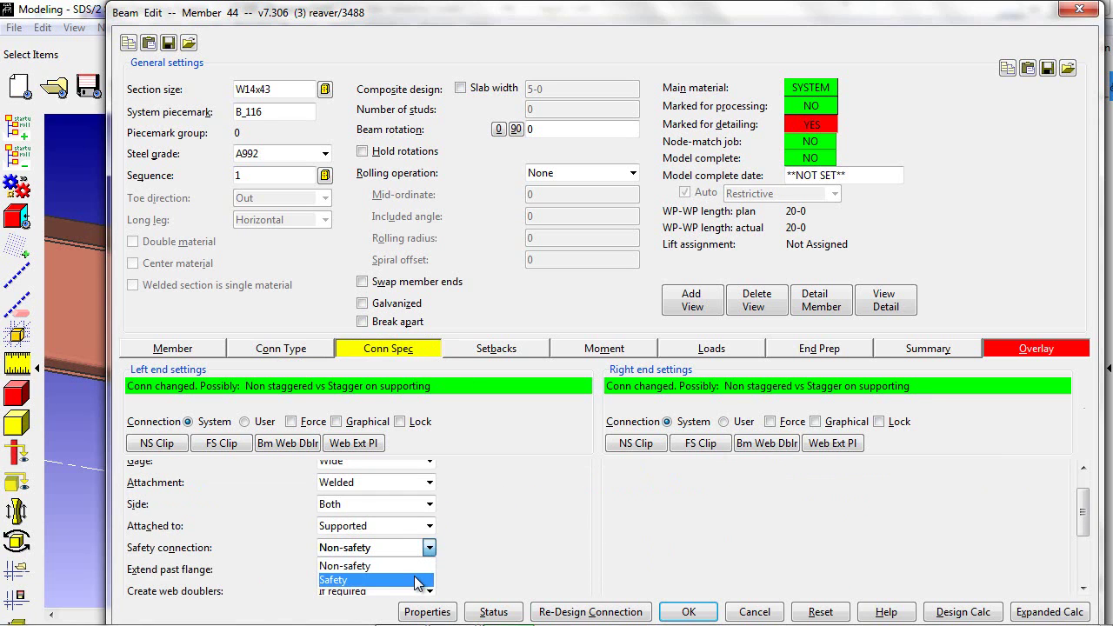
pyautogui.click(417, 579)
pyautogui.press('Return')
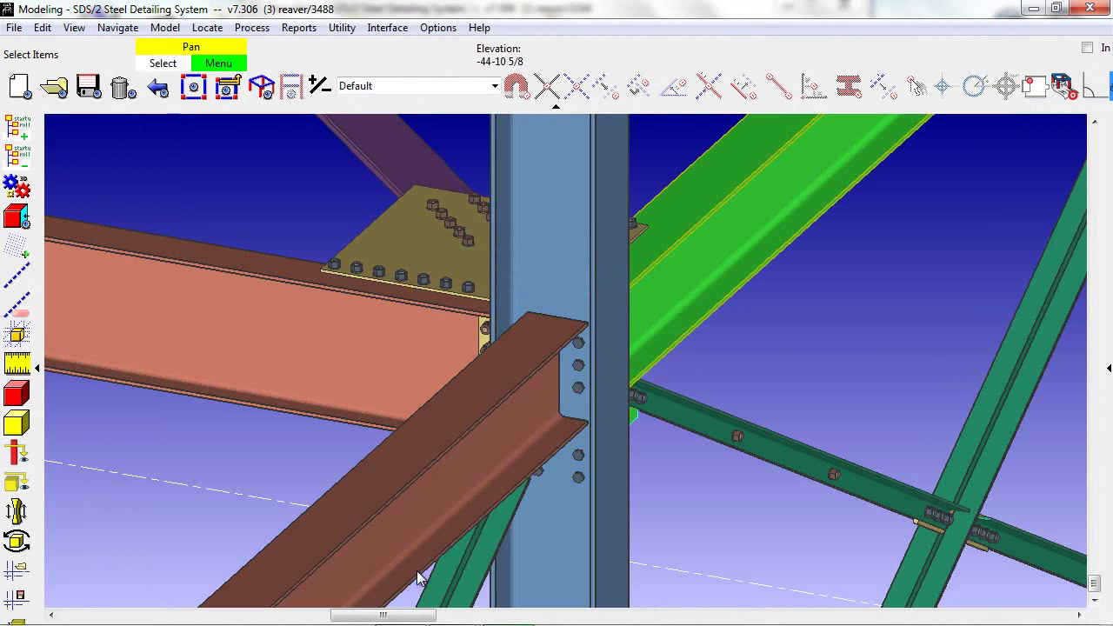
# Step: Change the lower beam and the other beam at the column to section W18x40
pyautogui.click(430, 518)
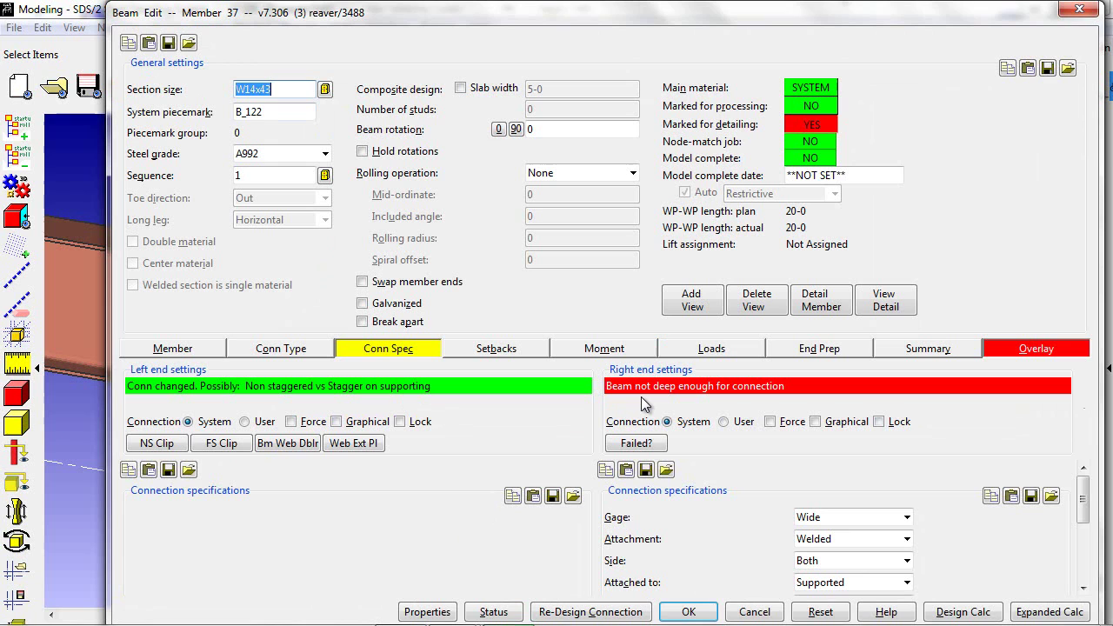
pyautogui.write('w18x40')
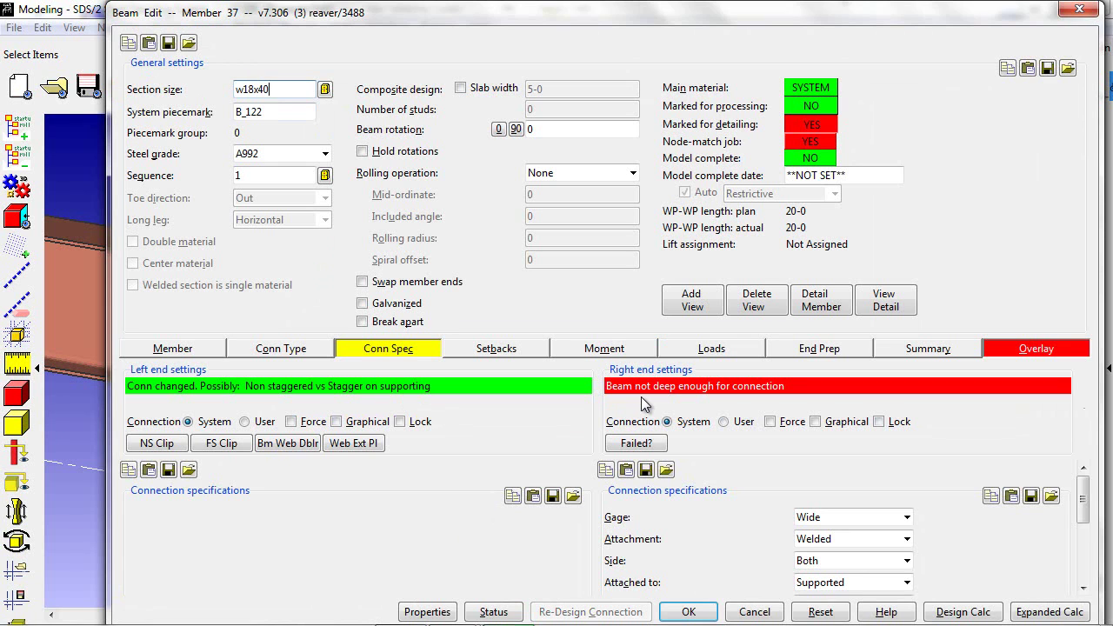
pyautogui.press('Return')
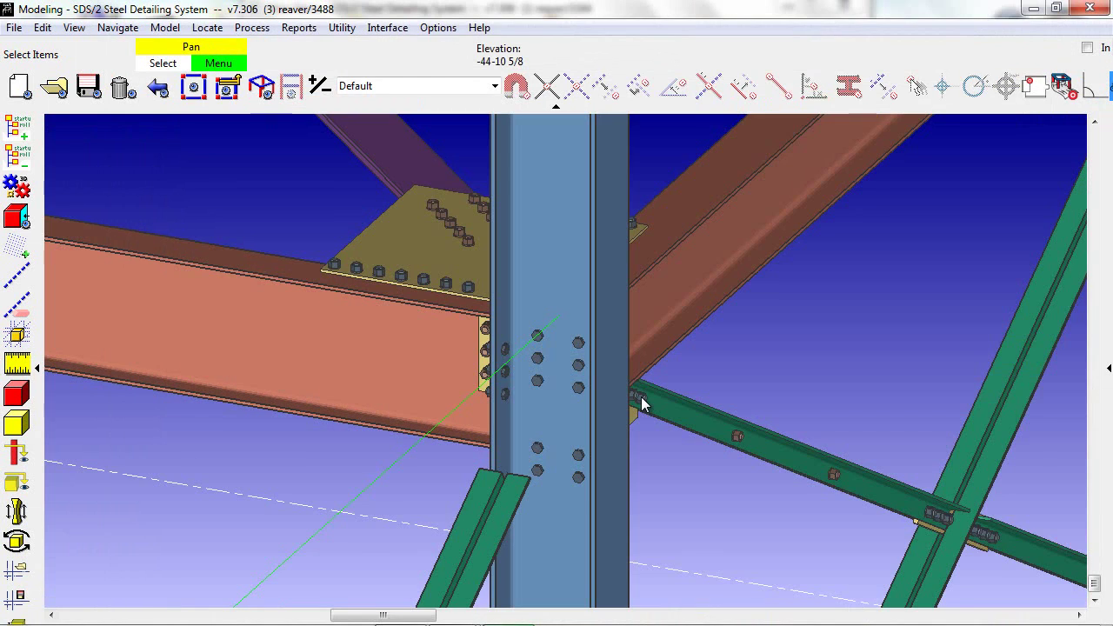
pyautogui.doubleClick(661, 316)
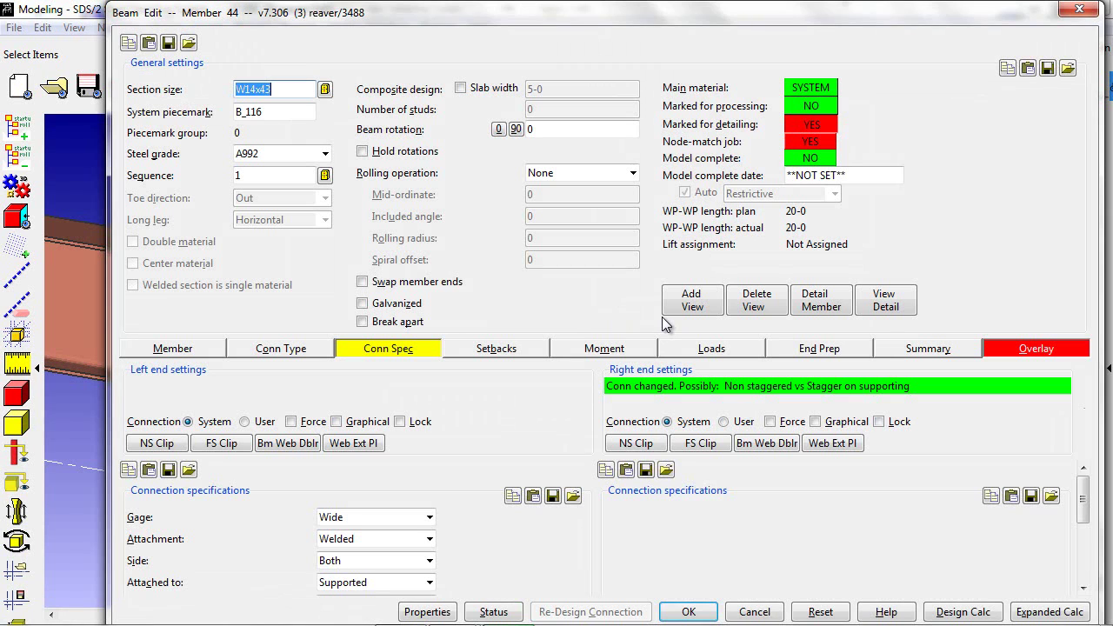
pyautogui.write('w18x40')
pyautogui.press('Return')
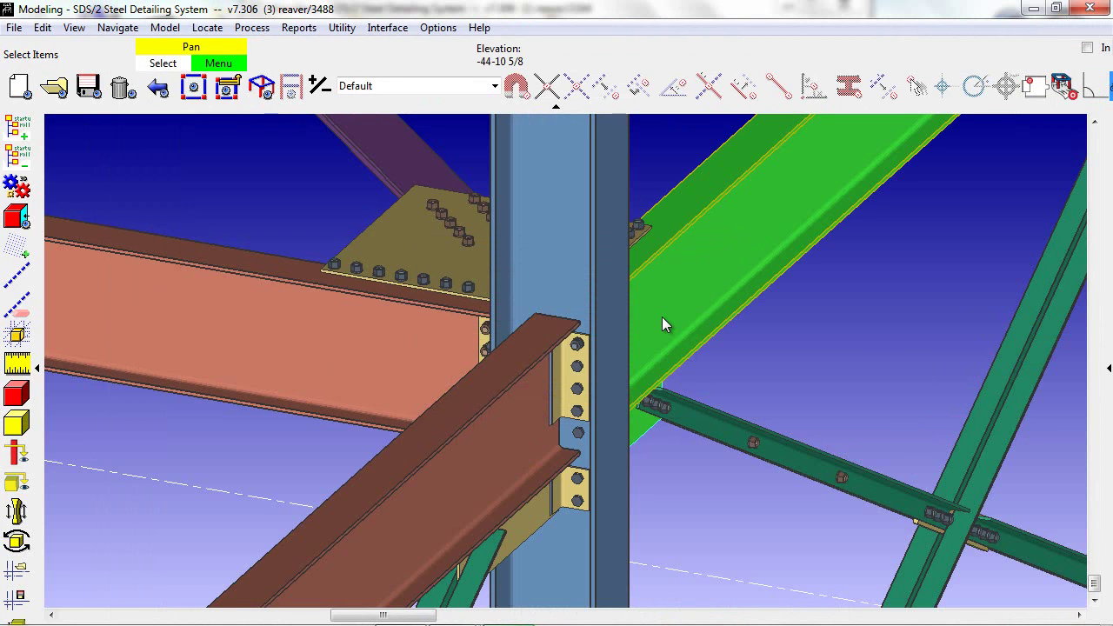
# Step: Orbit to the joint's far side, zoom out, and recentre the view on the joint
pyautogui.moveTo(662, 317); pyautogui.dragTo(186, 360, button='middle')
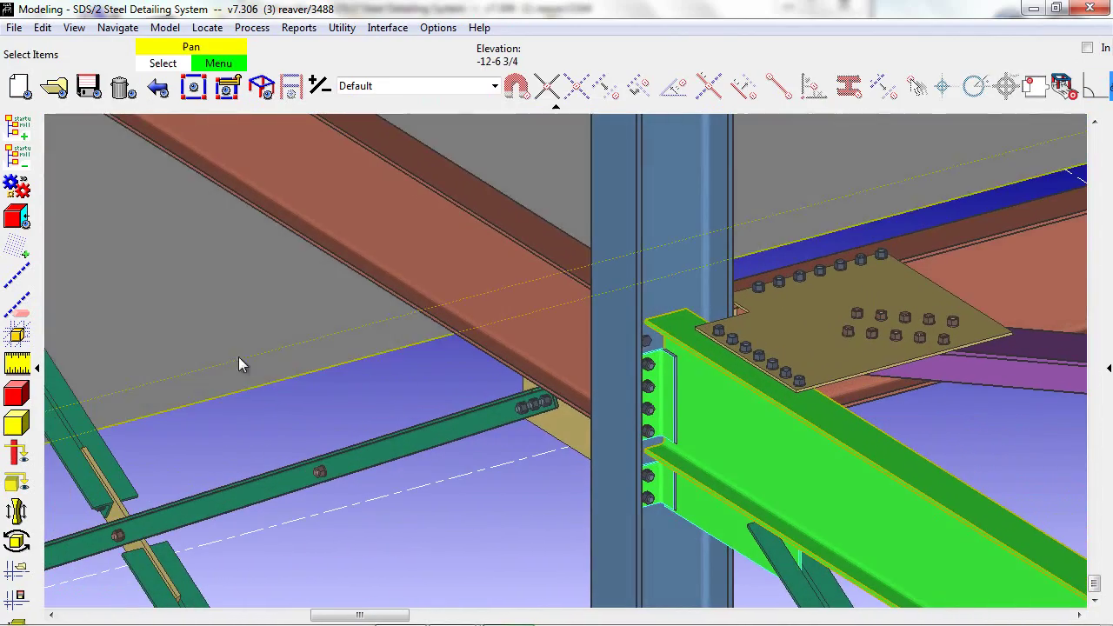
pyautogui.scroll(-5, 601, 385)
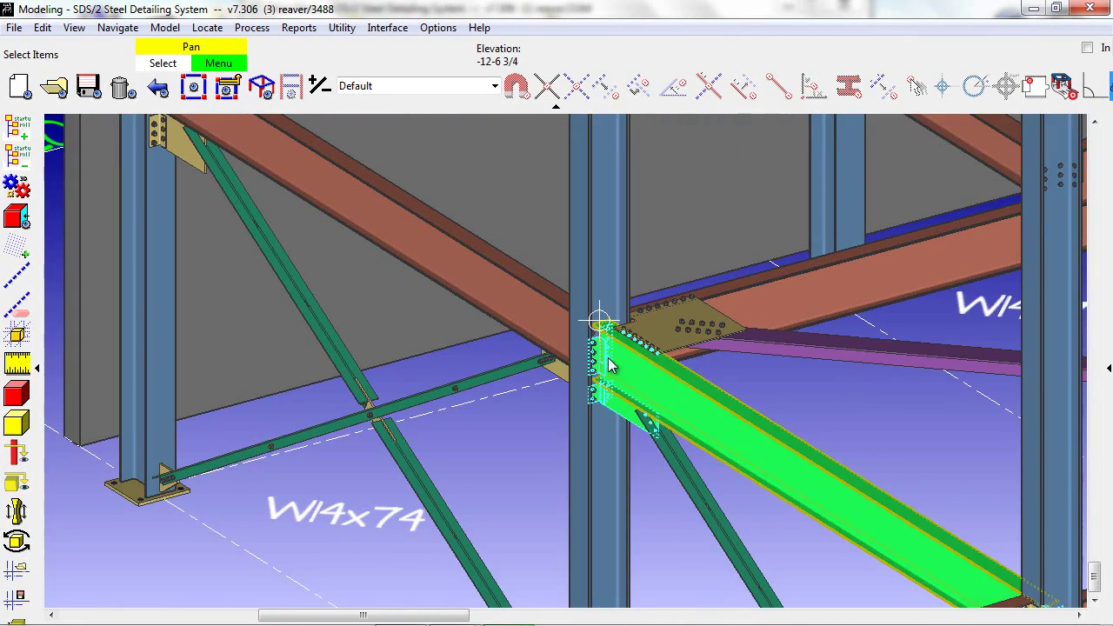
pyautogui.middleClick(609, 365)
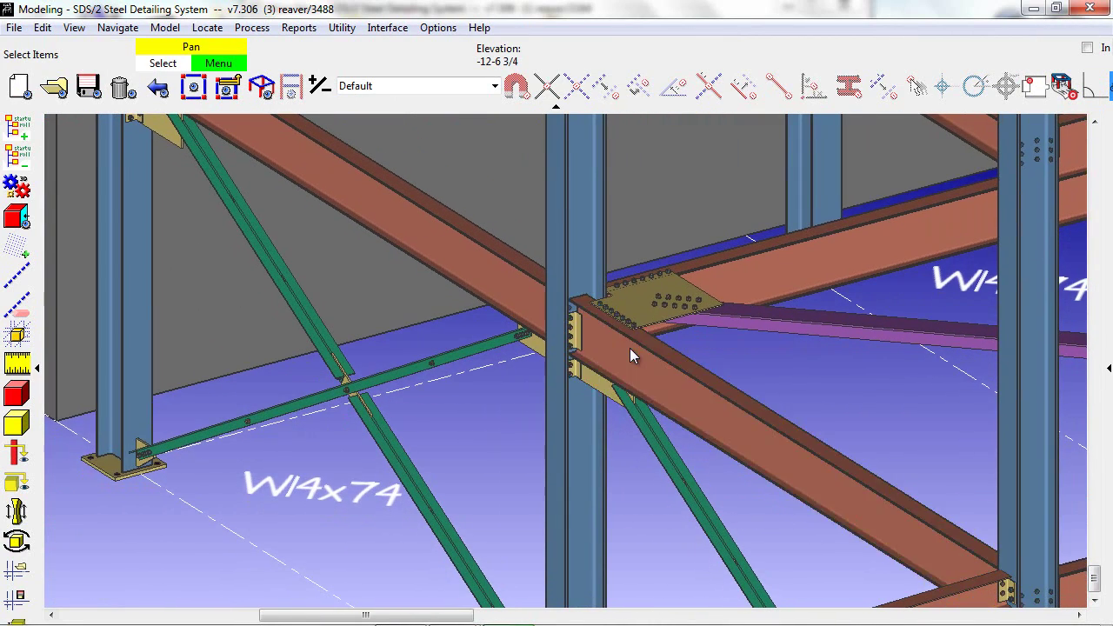
# Step: Open Member 44's expanded connection design calculations, scroll through them, and close them
pyautogui.doubleClick(630, 348)
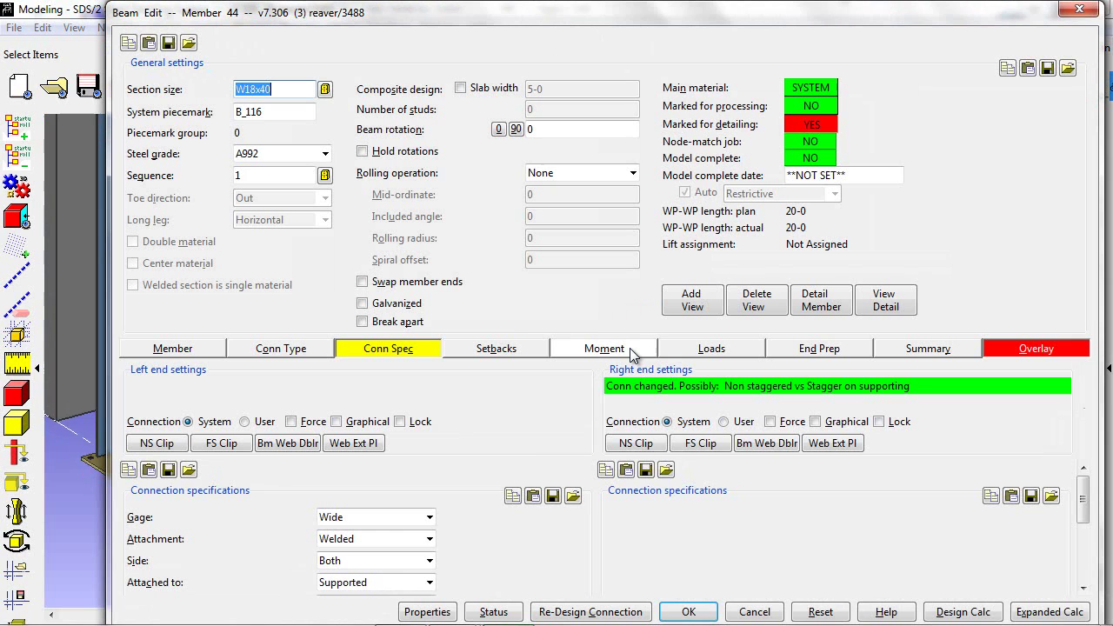
pyautogui.click(1044, 613)
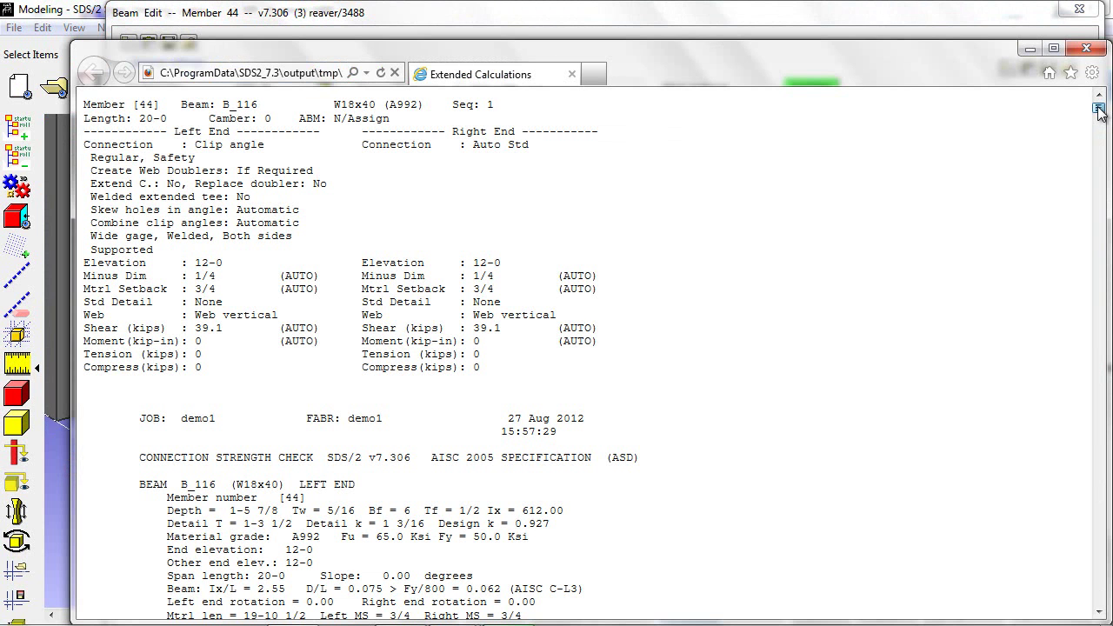
pyautogui.moveTo(1100, 113); pyautogui.dragTo(1100, 150)
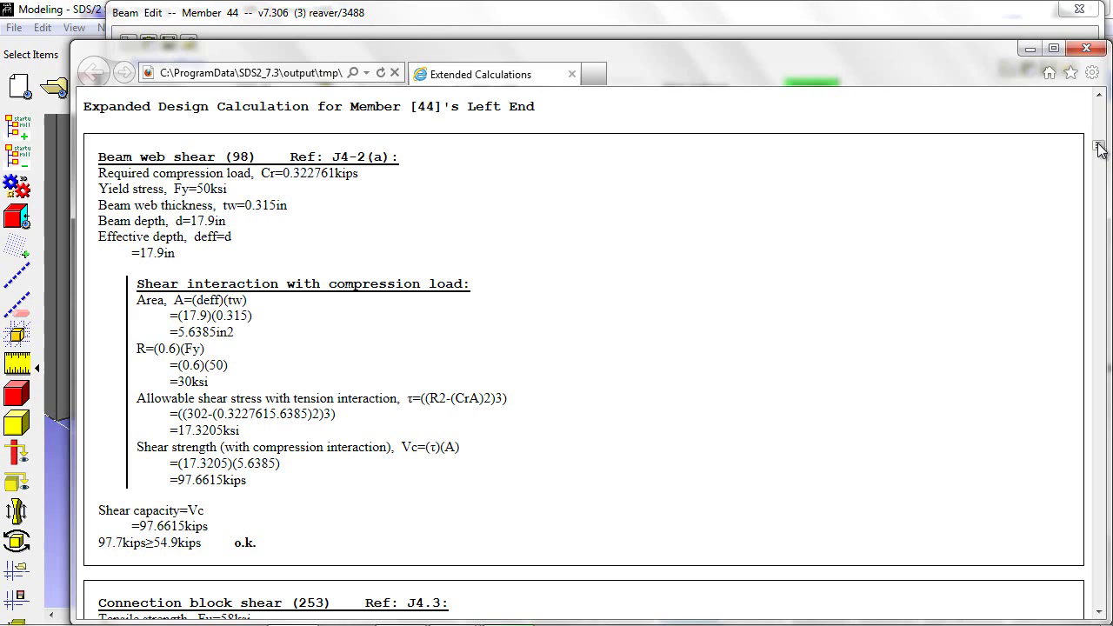
pyautogui.click(1088, 50)
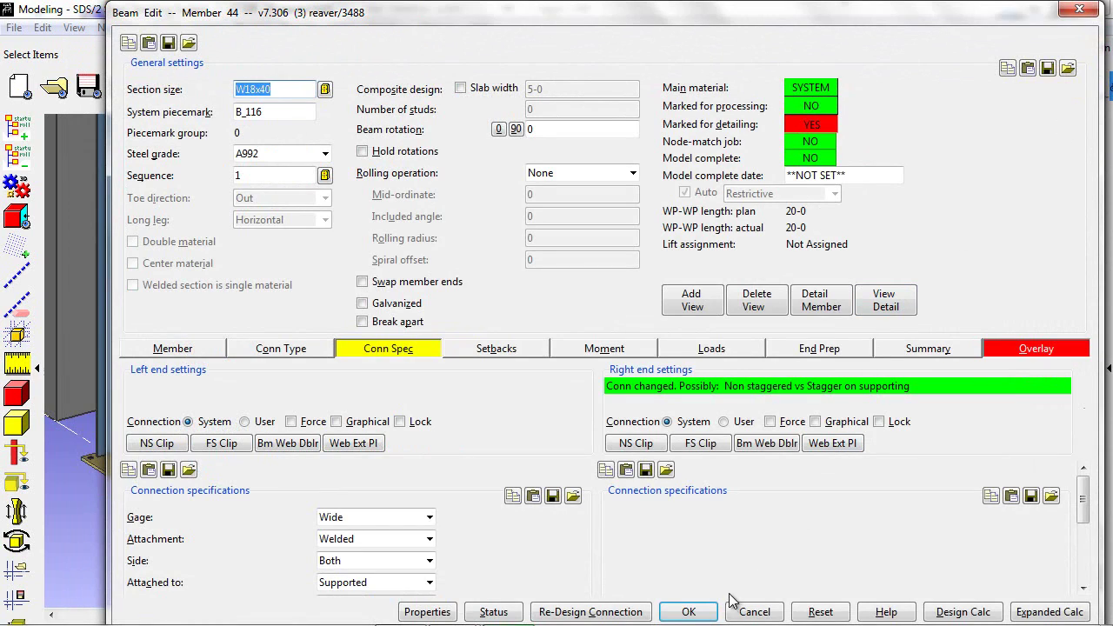
# Step: Accept Member 44's settings, cancel point location, and zoom back into the column joint
pyautogui.click(696, 611)
pyautogui.scroll(-4, 659, 473)
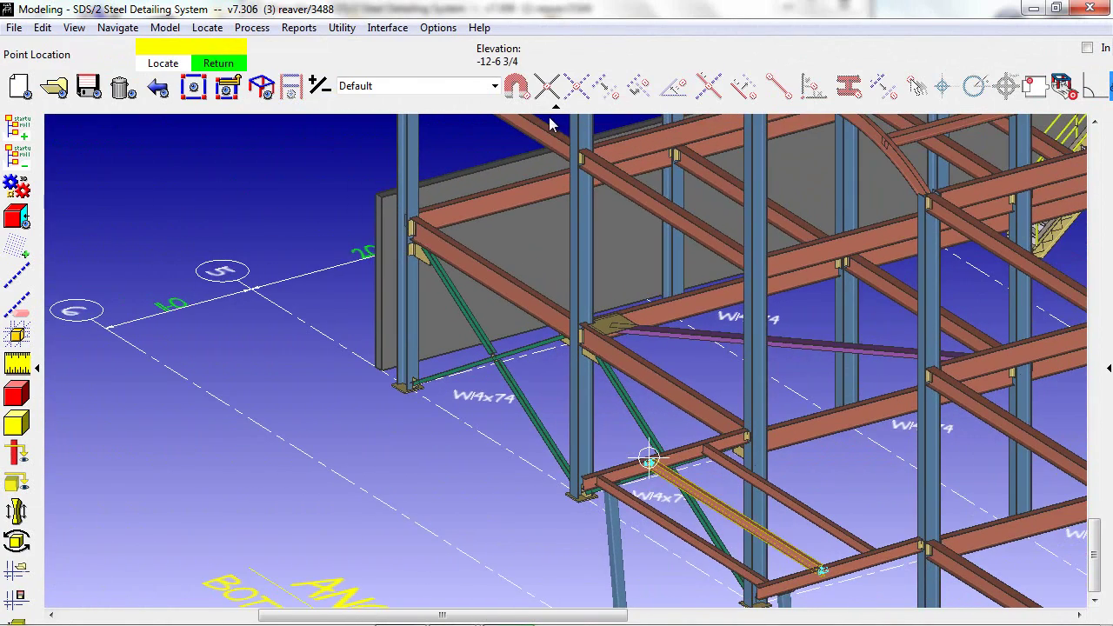
pyautogui.rightClick(626, 210)
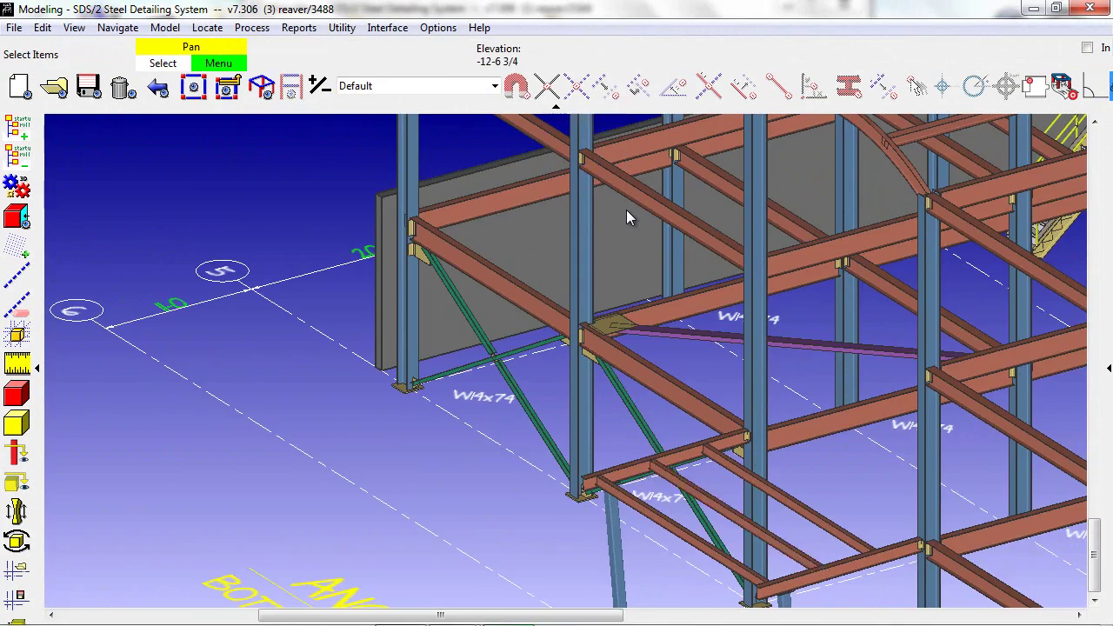
pyautogui.scroll(5, 626, 209)
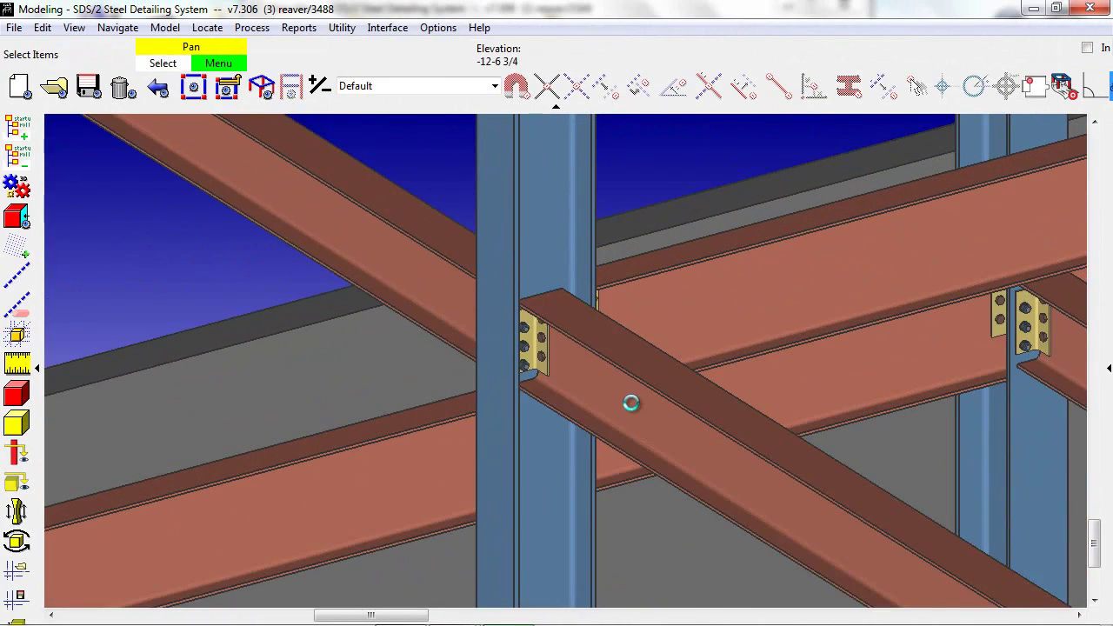
# Step: Give Member 70 a Bolted left-end moment connection, applied to this beam only
pyautogui.click(631, 403)
pyautogui.doubleClick(631, 402)
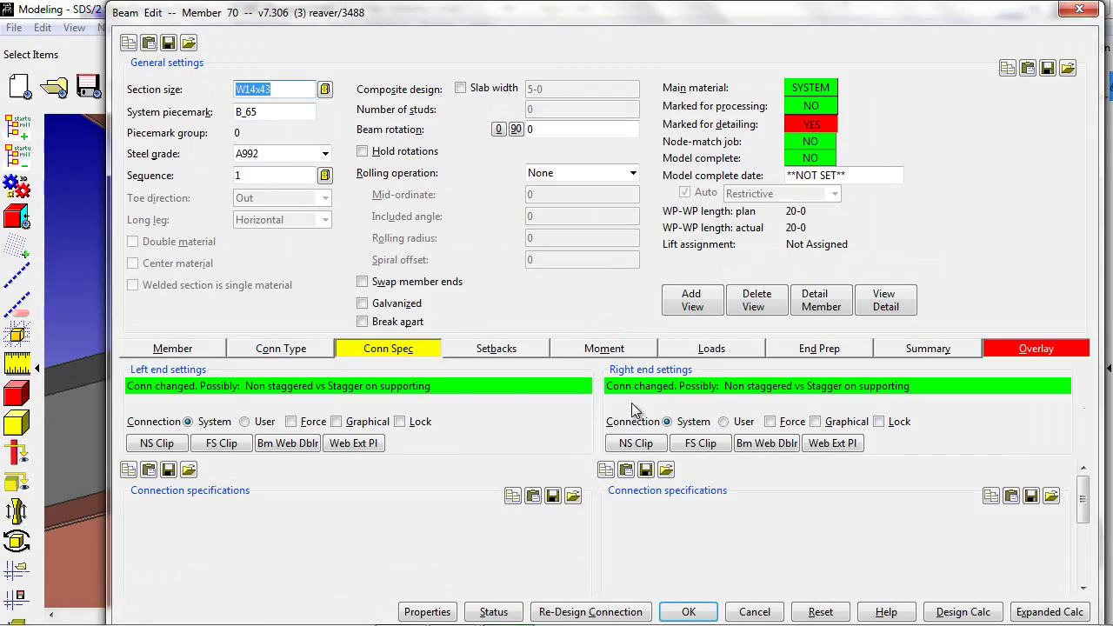
pyautogui.click(307, 352)
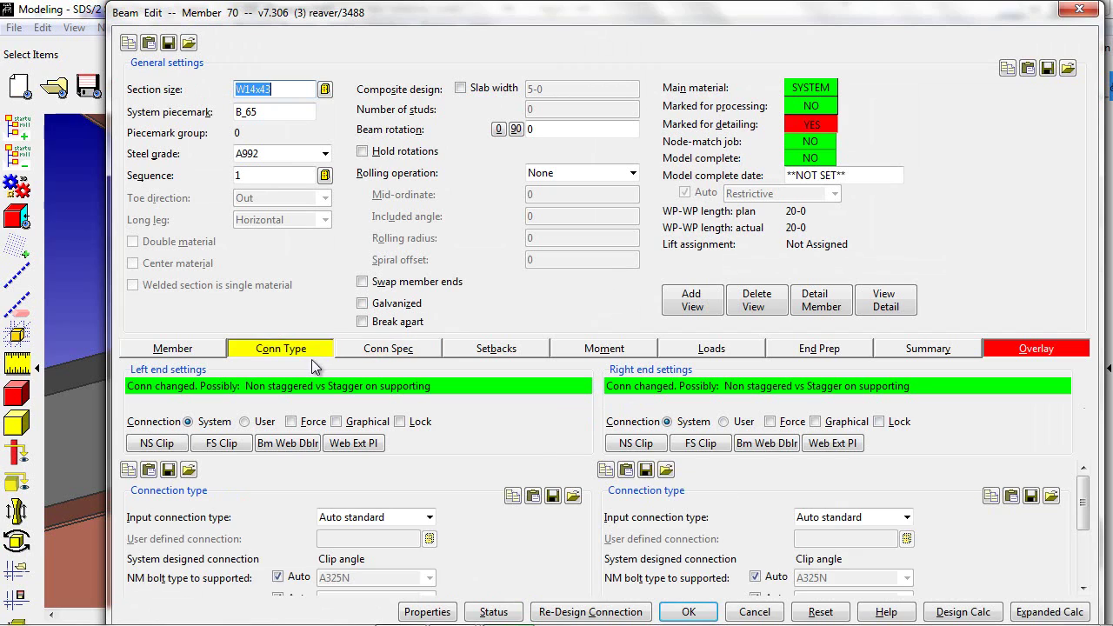
pyautogui.click(375, 516)
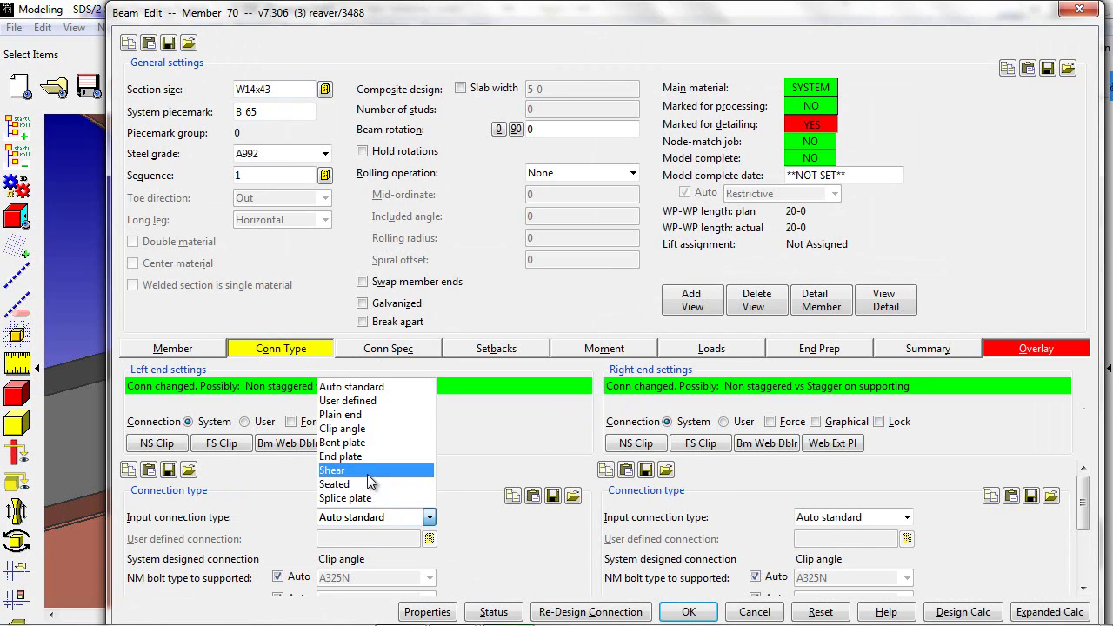
pyautogui.press('Escape')
pyautogui.click(574, 349)
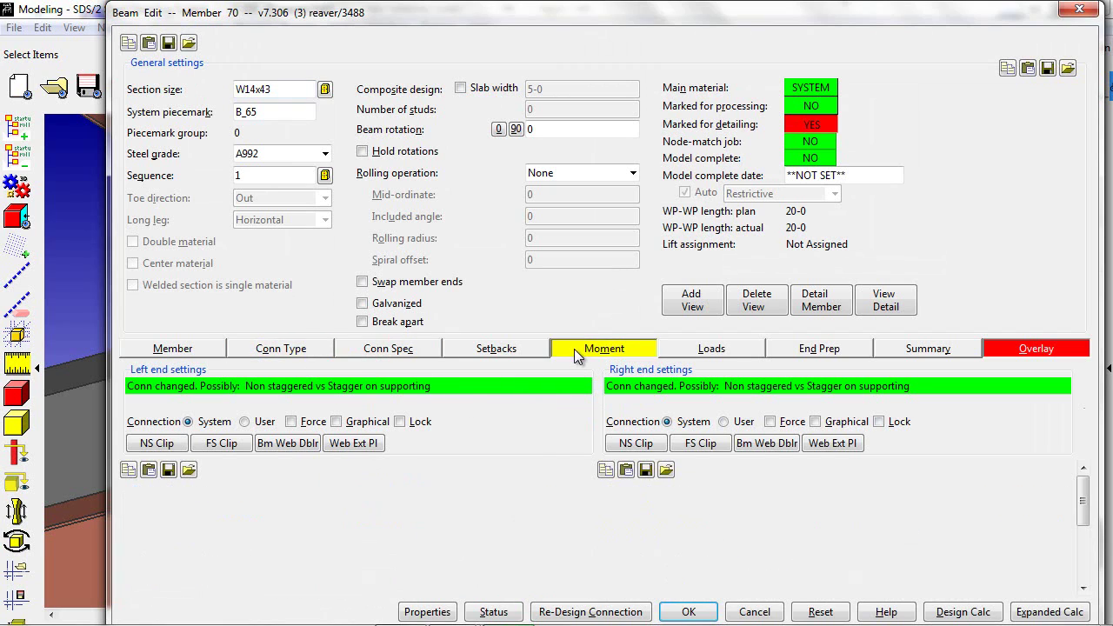
pyautogui.click(412, 518)
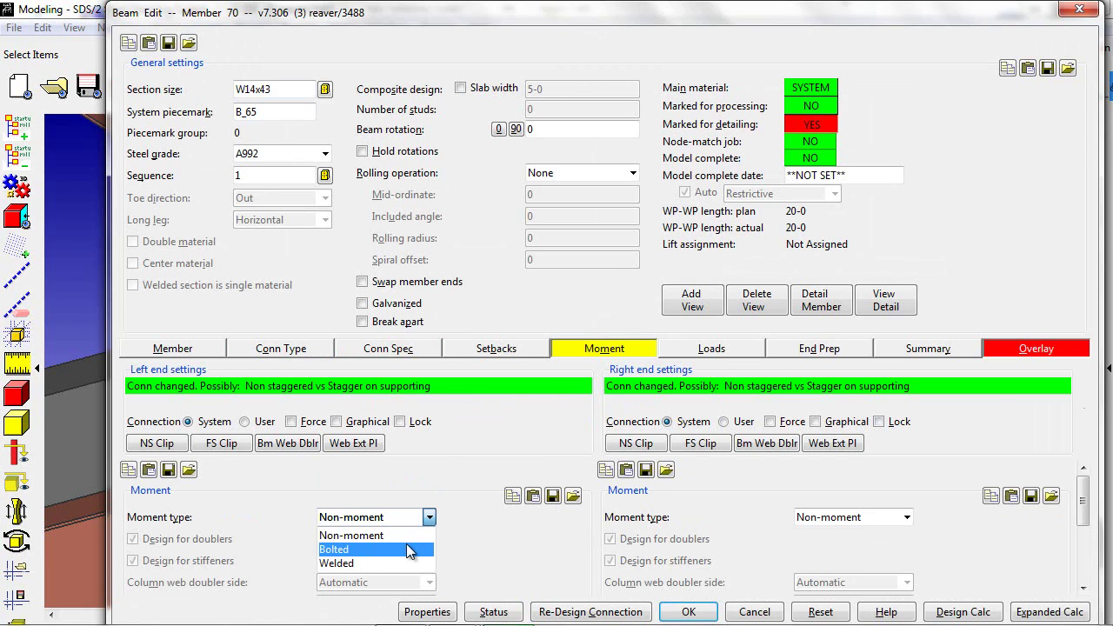
pyautogui.click(405, 546)
pyautogui.press('Return')
pyautogui.click(600, 340)
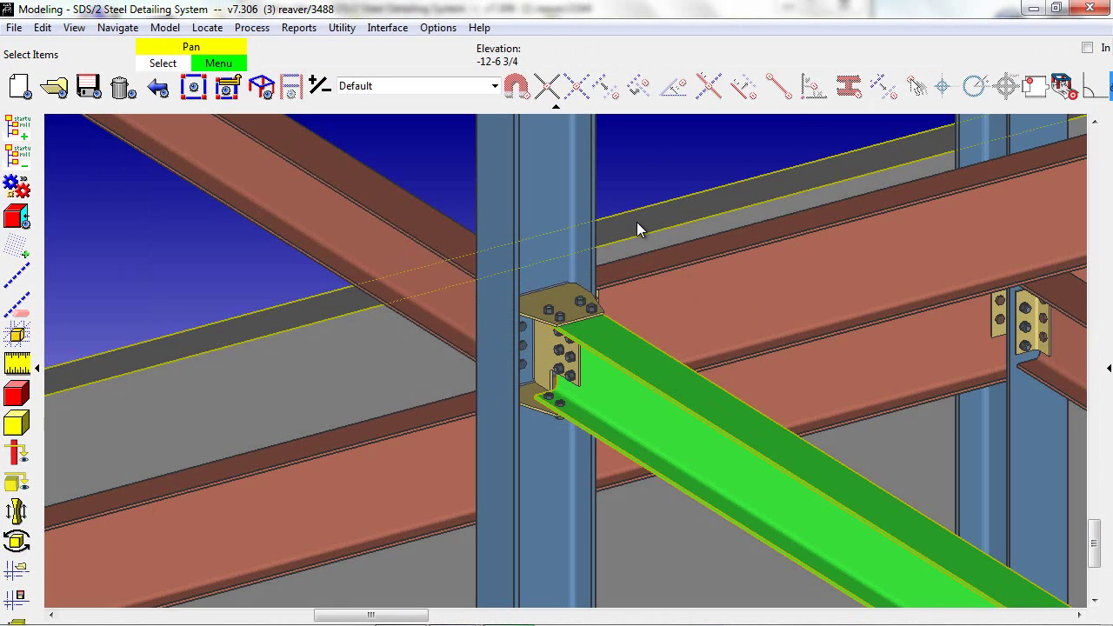
# Step: Zoom into and orbit around the bolted moment connection, then open Member 57's settings
pyautogui.scroll(4, 580, 303)
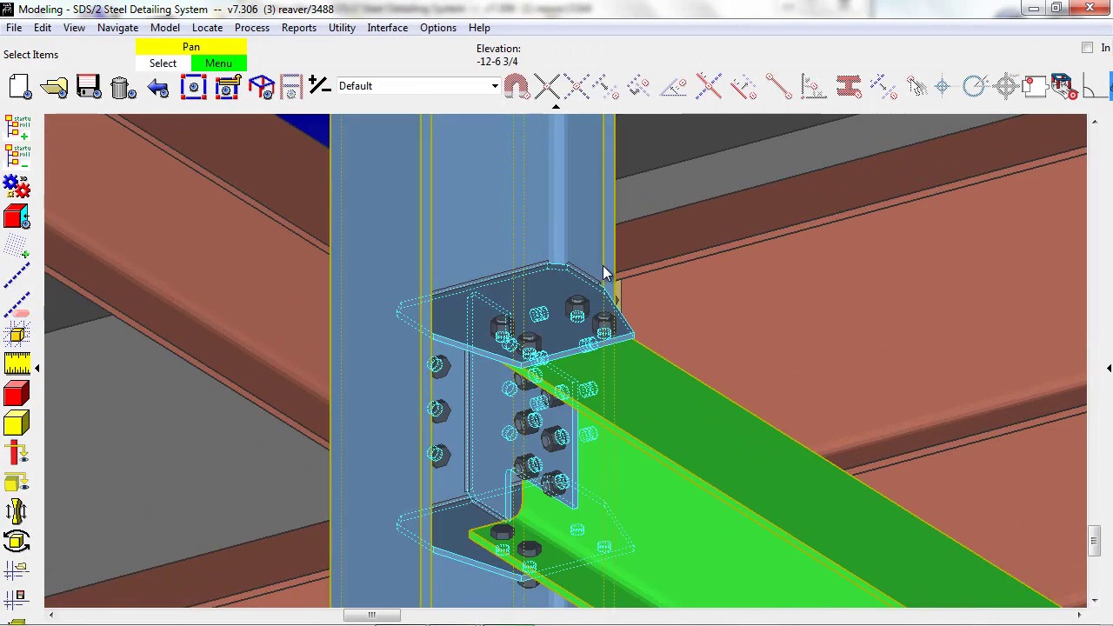
pyautogui.scroll(2, 603, 265)
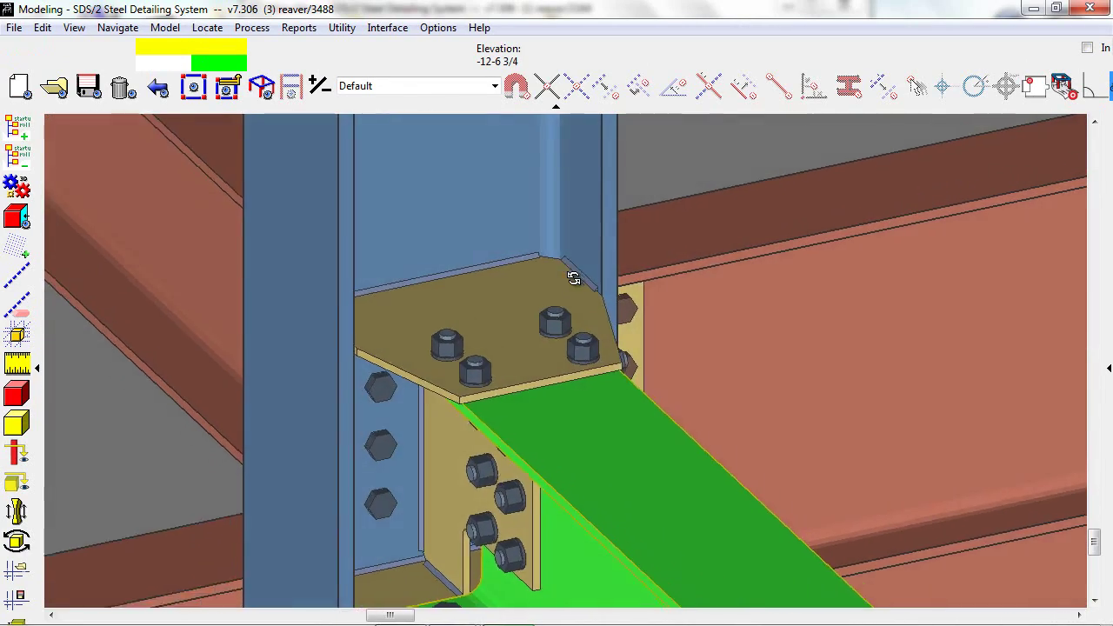
pyautogui.moveTo(574, 279); pyautogui.dragTo(308, 291, button='middle')
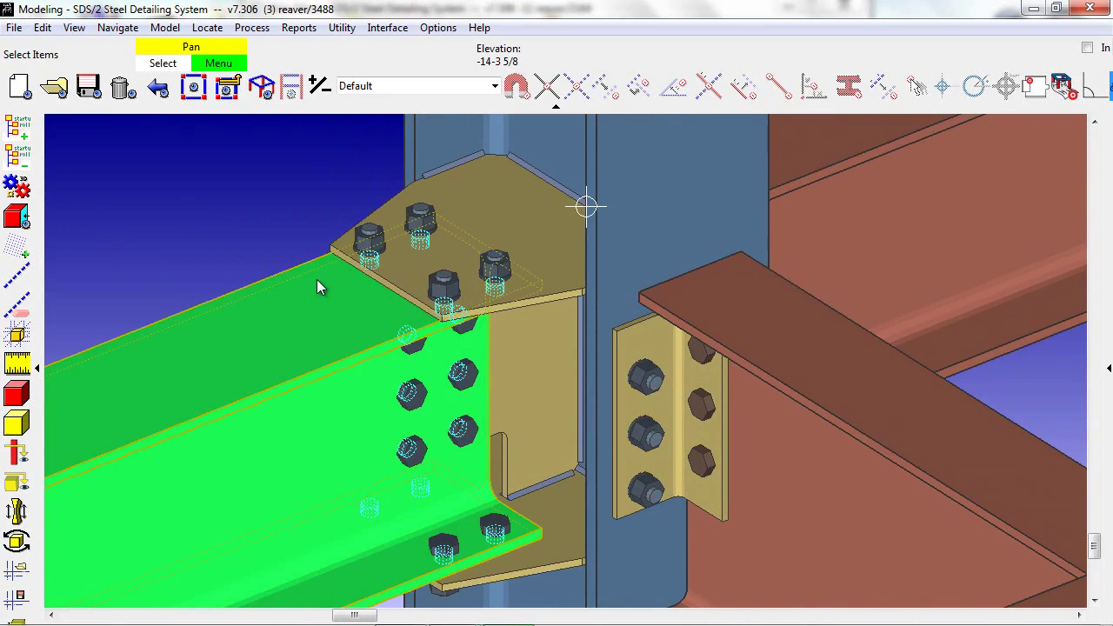
pyautogui.click(819, 420)
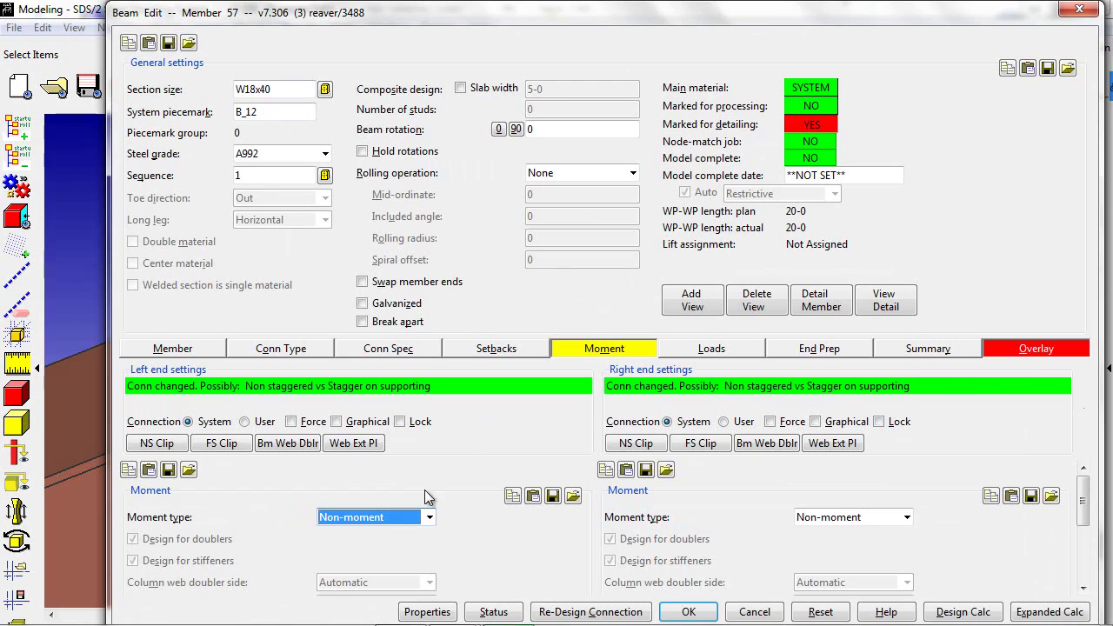
# Step: Set Member 57's left end to a Shear connection with a Bolted moment, this beam only
pyautogui.click(273, 353)
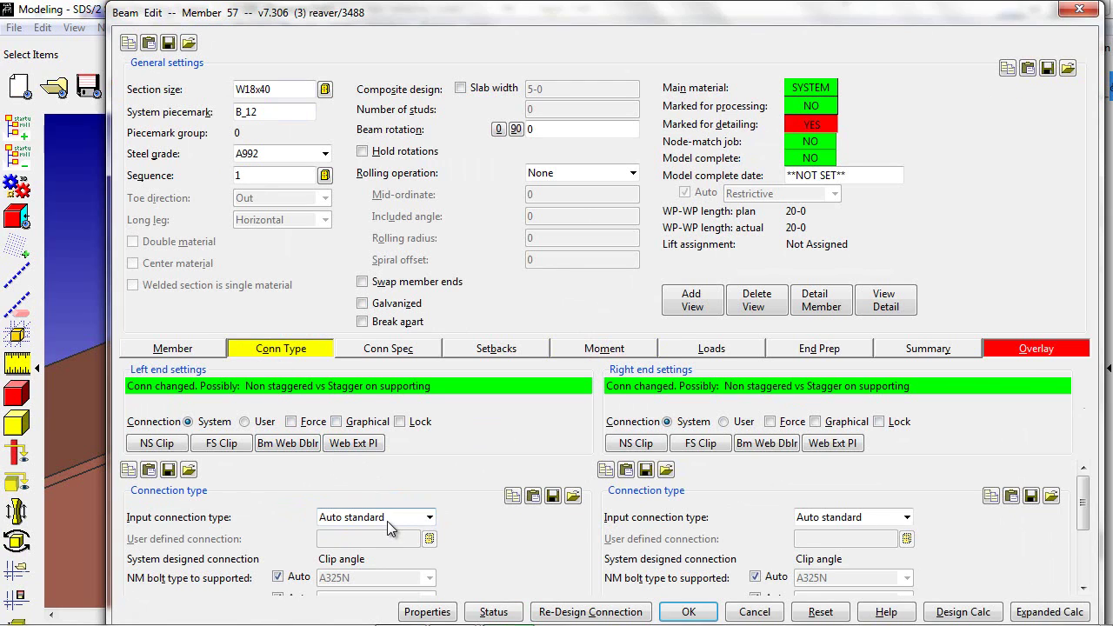
pyautogui.click(387, 520)
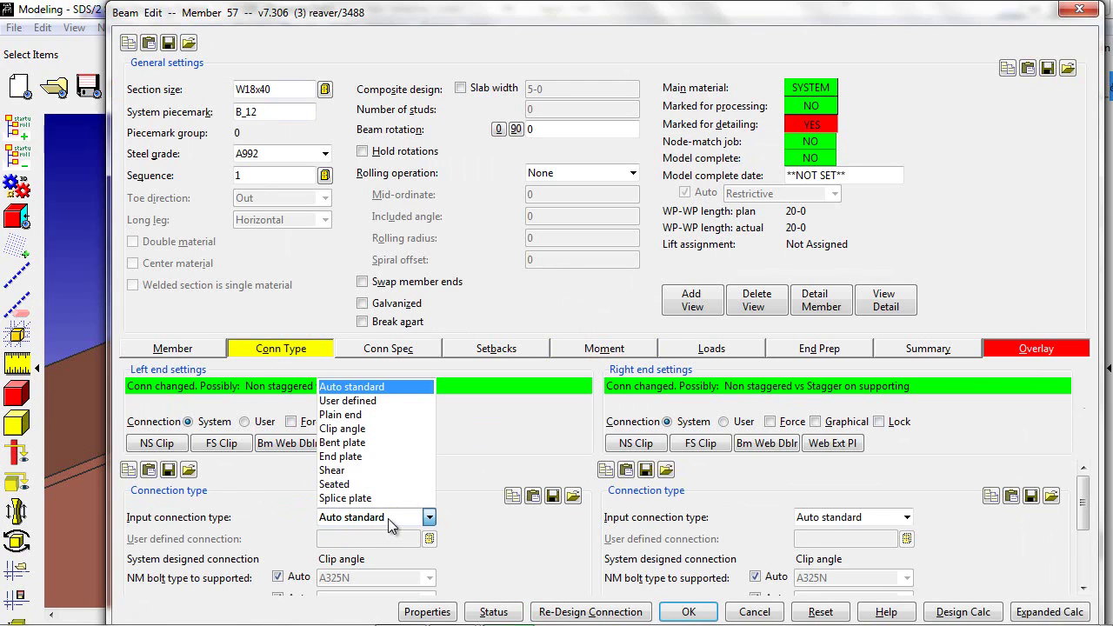
pyautogui.click(378, 474)
pyautogui.click(570, 350)
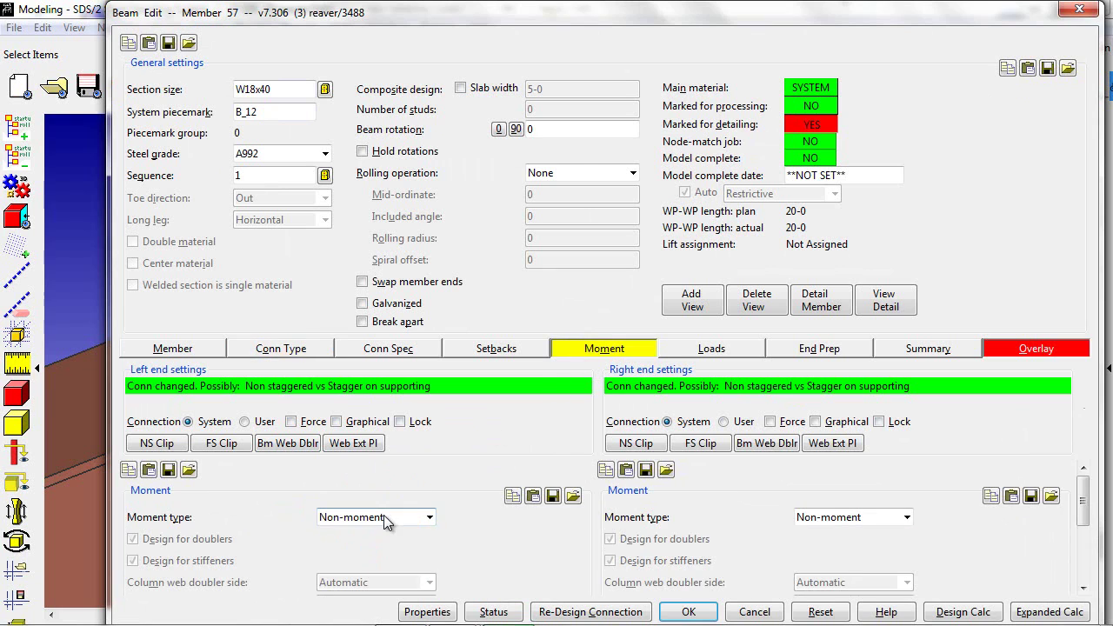
pyautogui.click(383, 516)
pyautogui.click(334, 549)
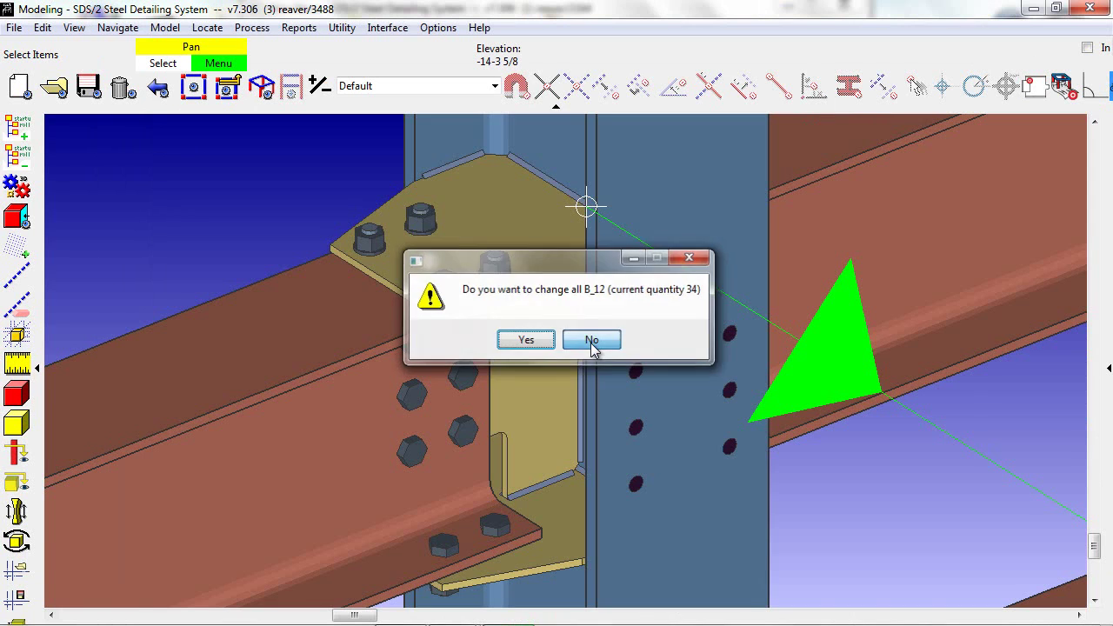
pyautogui.click(591, 343)
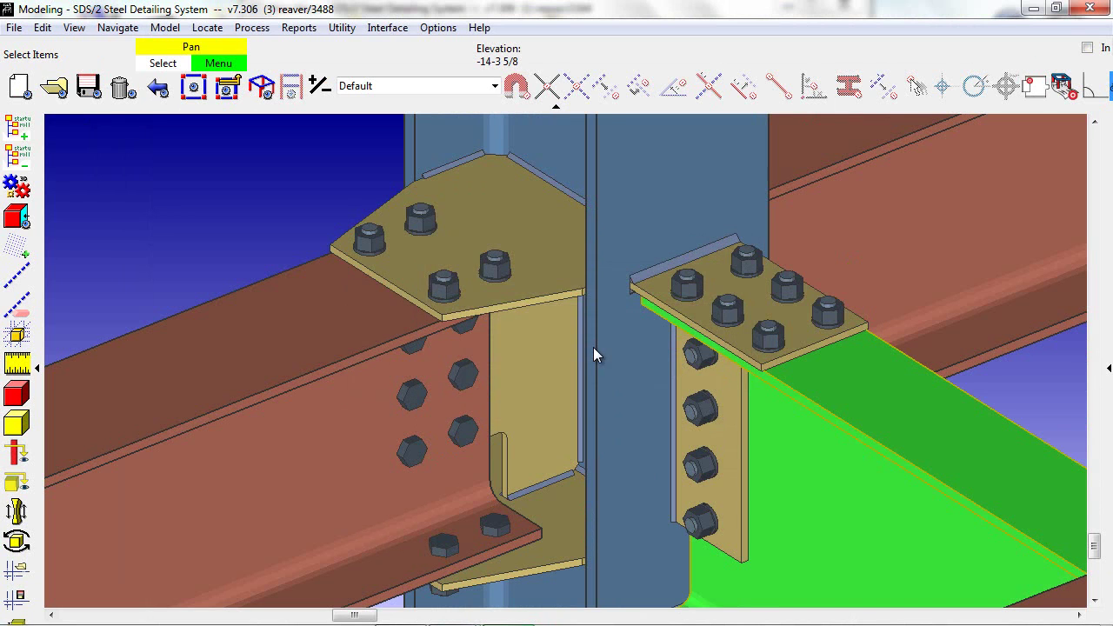
# Step: Deselect the beam, then change column Member 5's rotation from 90 to 0 degrees
pyautogui.scroll(-2, 627, 370)
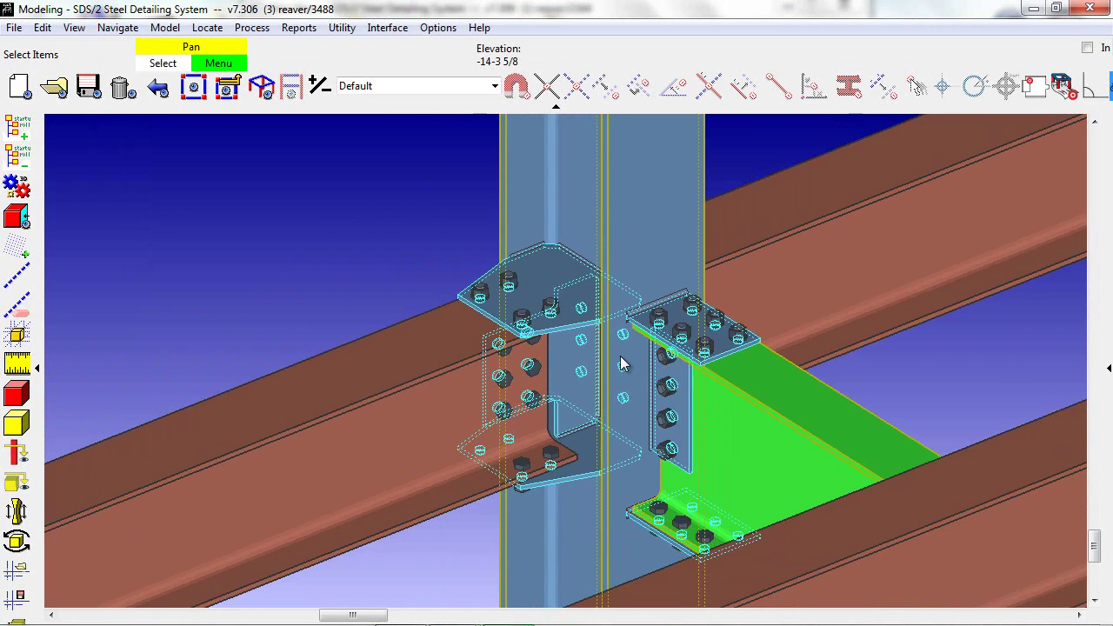
pyautogui.click(883, 385)
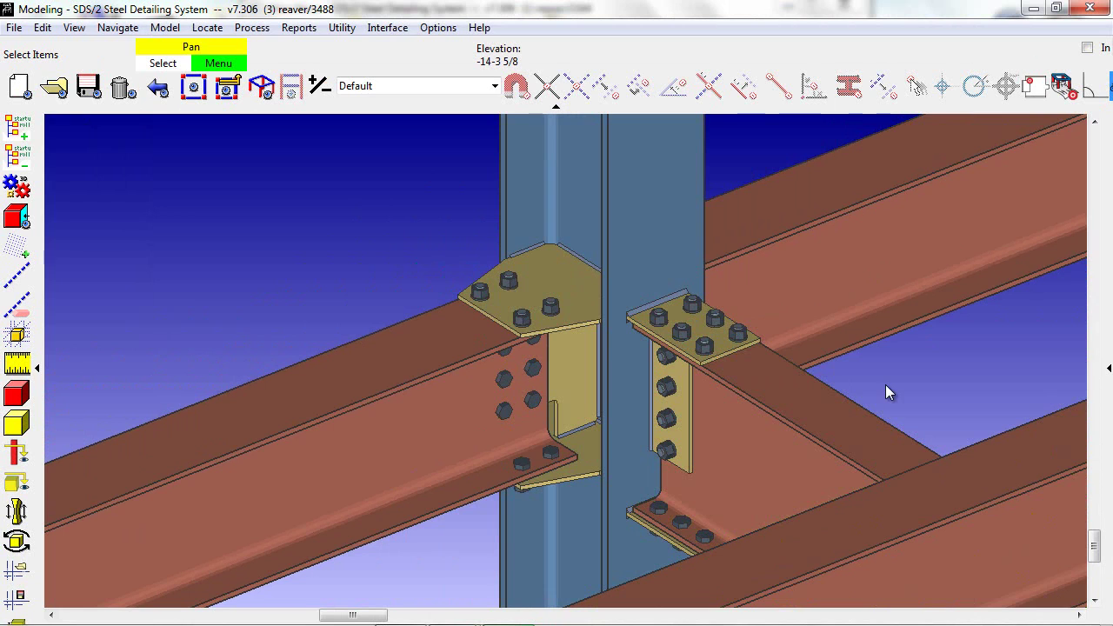
pyautogui.moveTo(832, 401); pyautogui.dragTo(831, 416, button='middle')
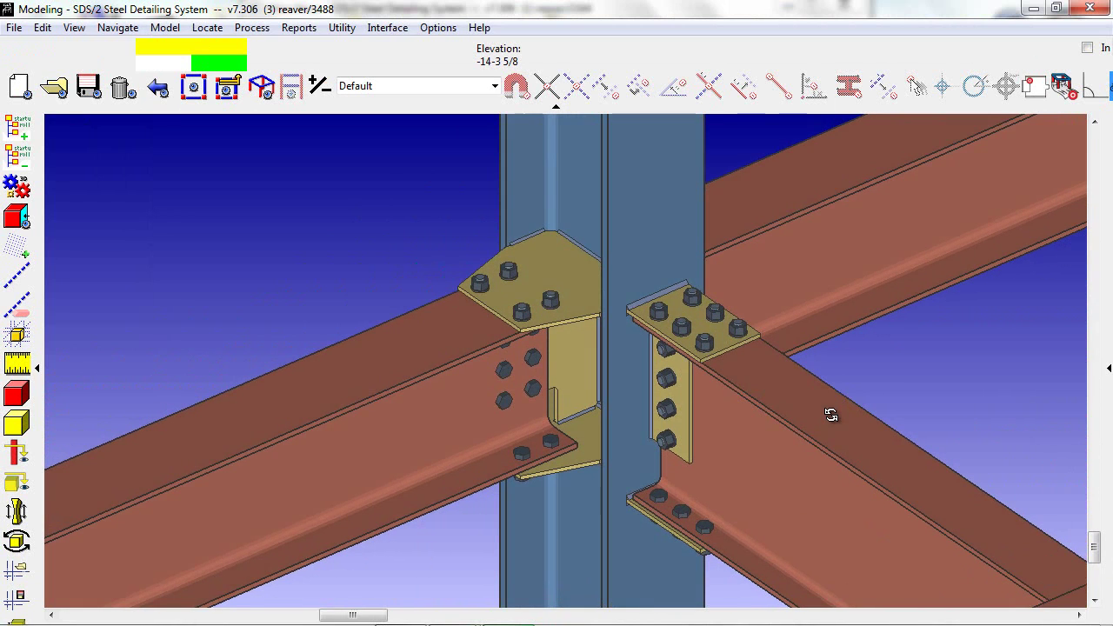
pyautogui.doubleClick(652, 194)
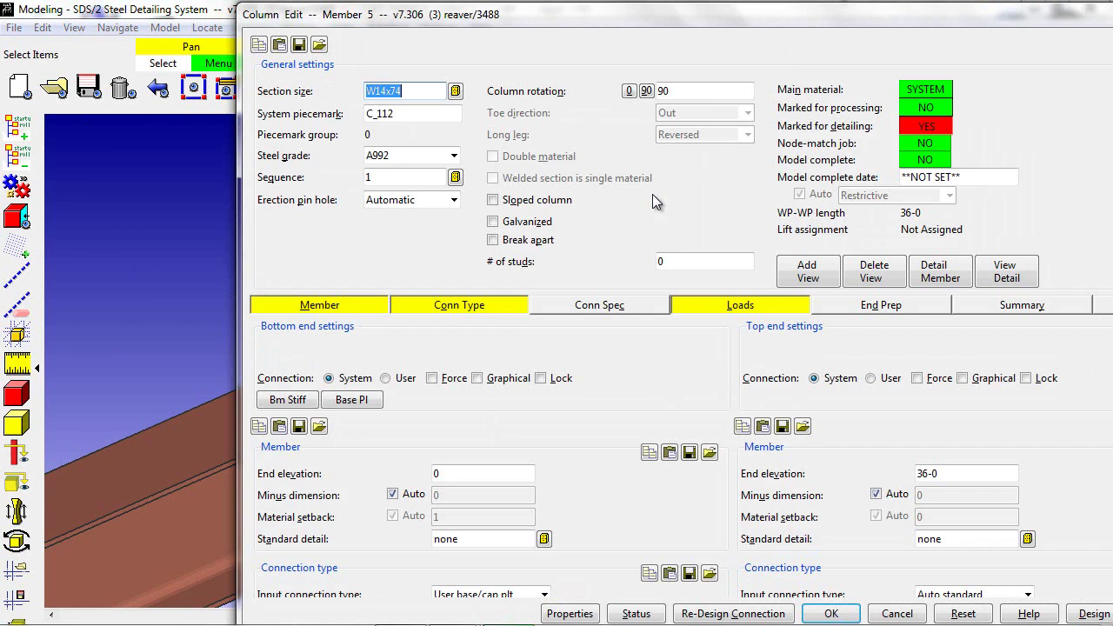
pyautogui.click(632, 94)
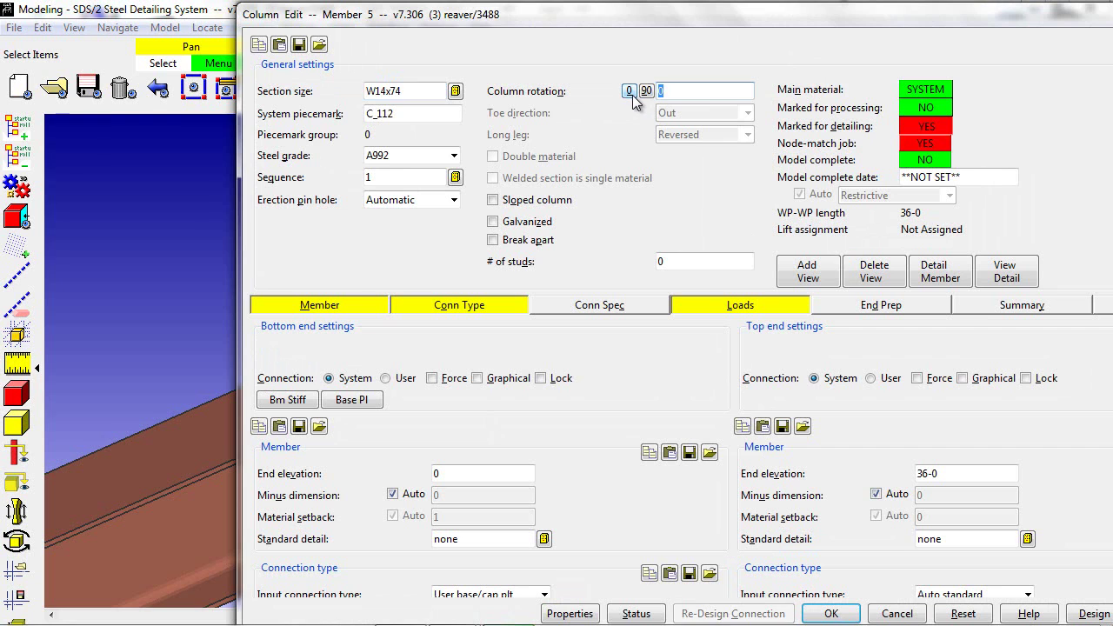
pyautogui.press('Return')
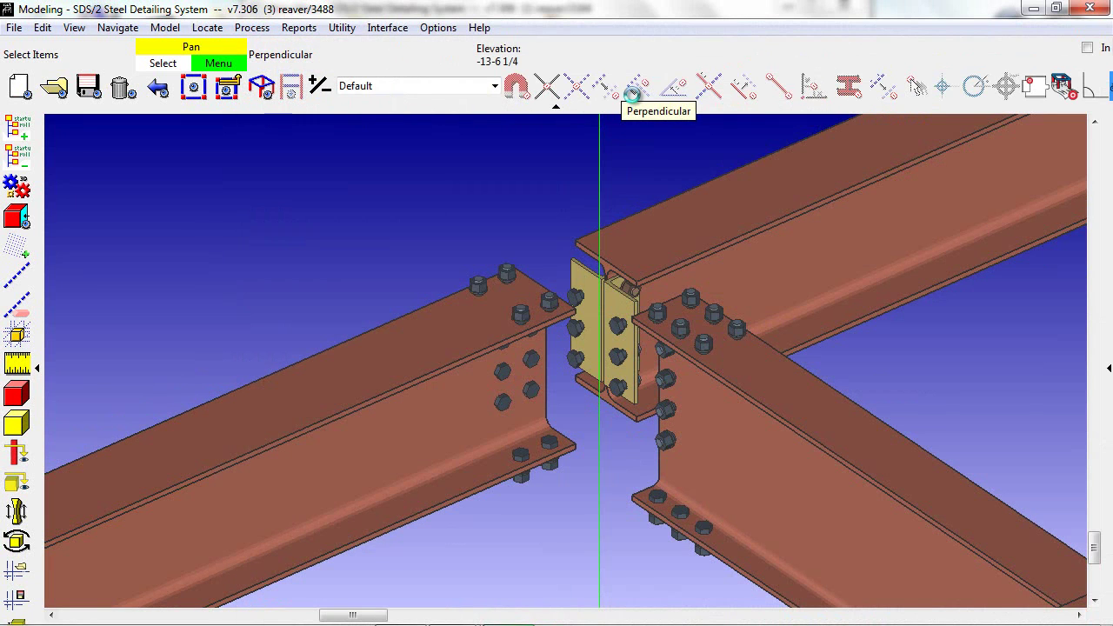